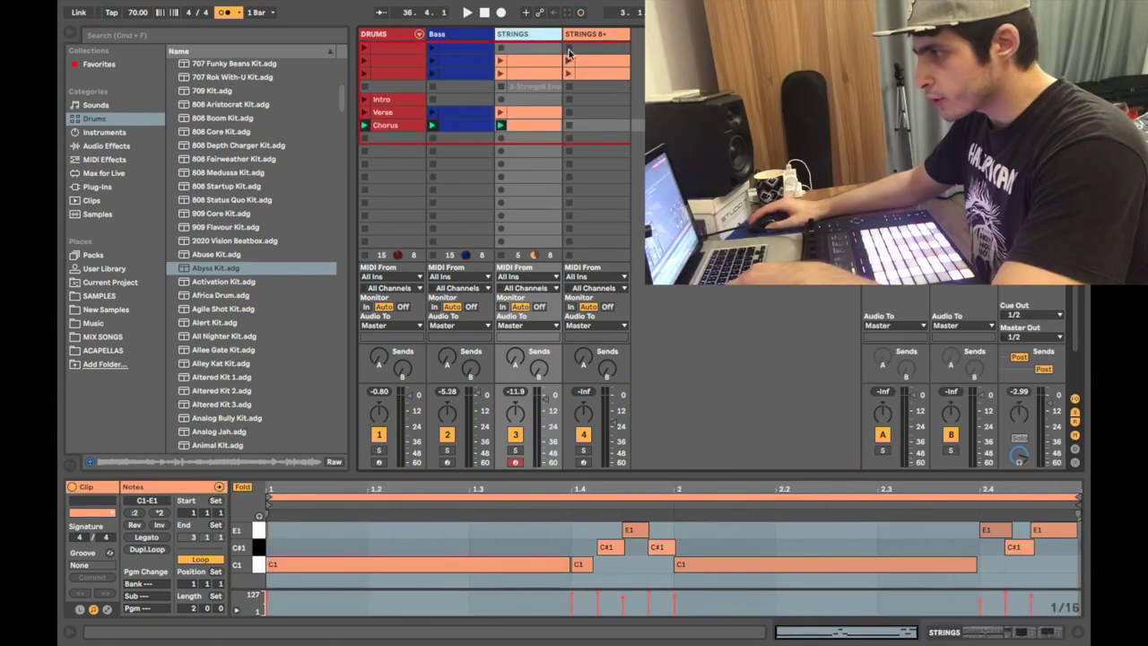
- Insert a new MIDI track after the STRINGS track and search the browser's instruments for "strings"
key("super+t")
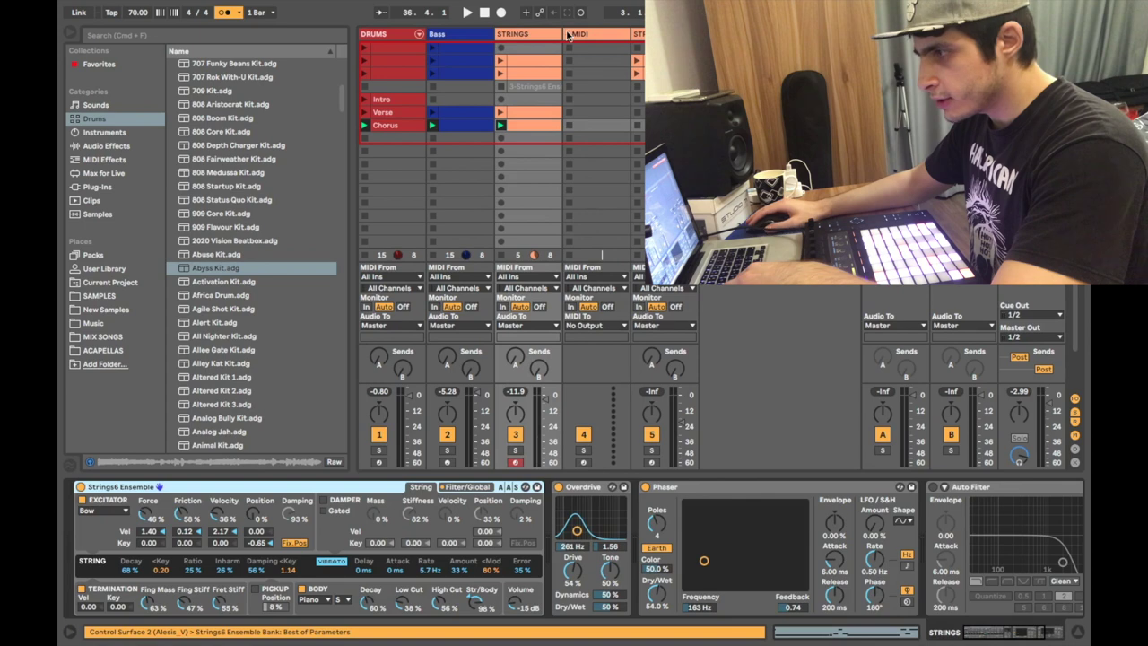
left_click(567, 36)
left_click(127, 37)
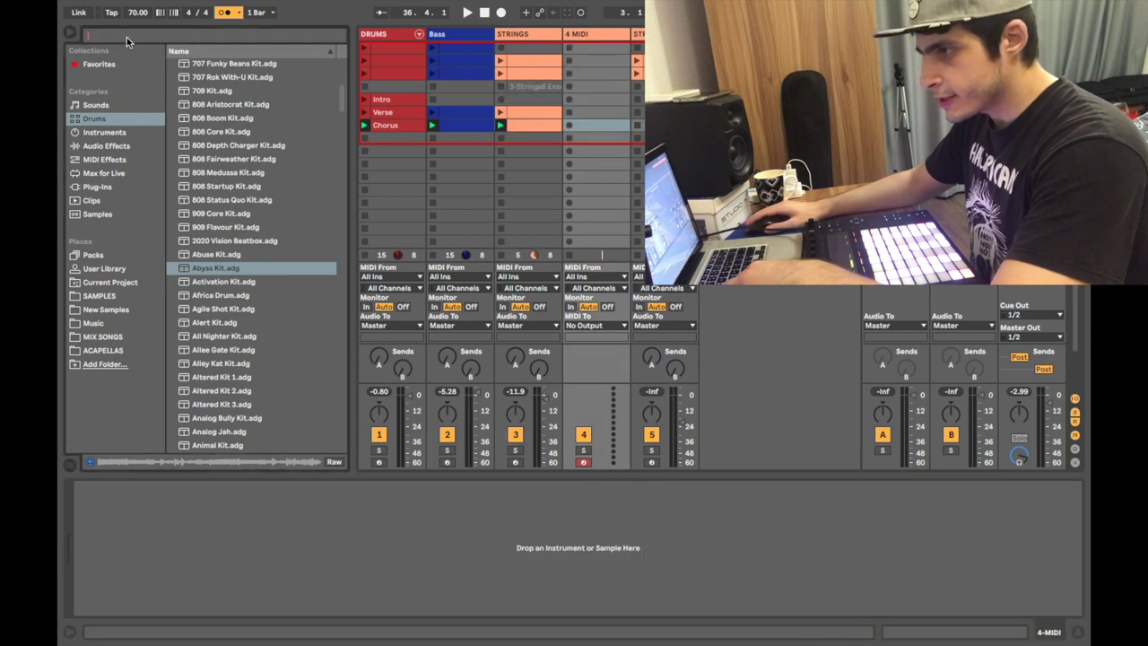
type("strings")
left_click(104, 132)
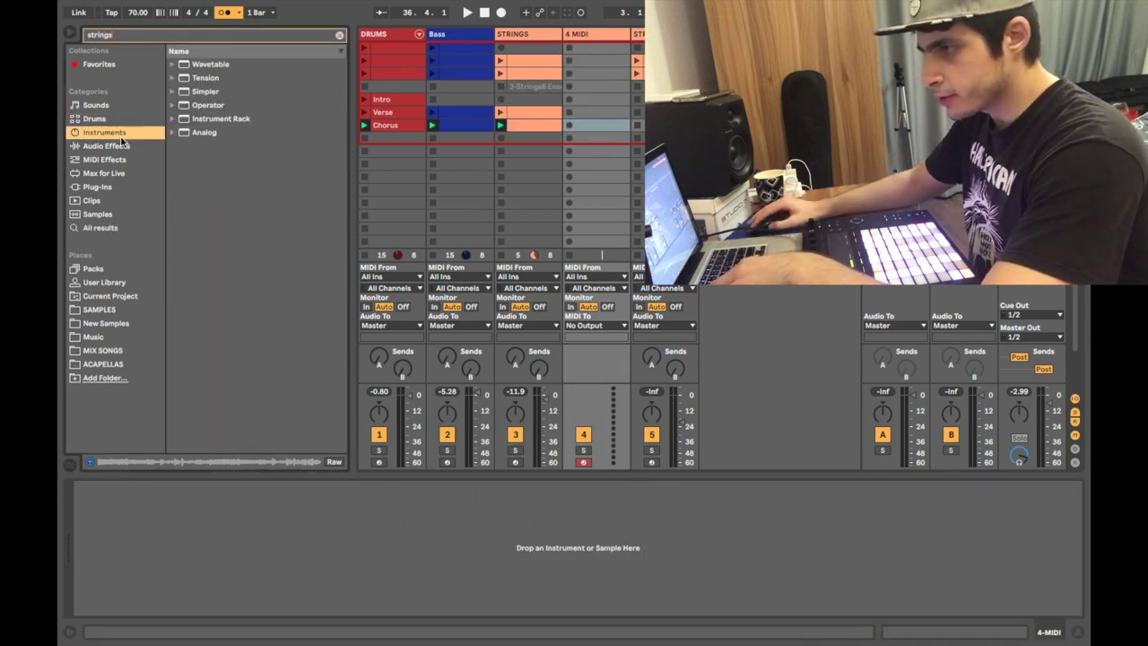
- Find the Strings5 Quartet preset among Tension's string presets for the new MIDI track
left_click(172, 78)
left_click(181, 91)
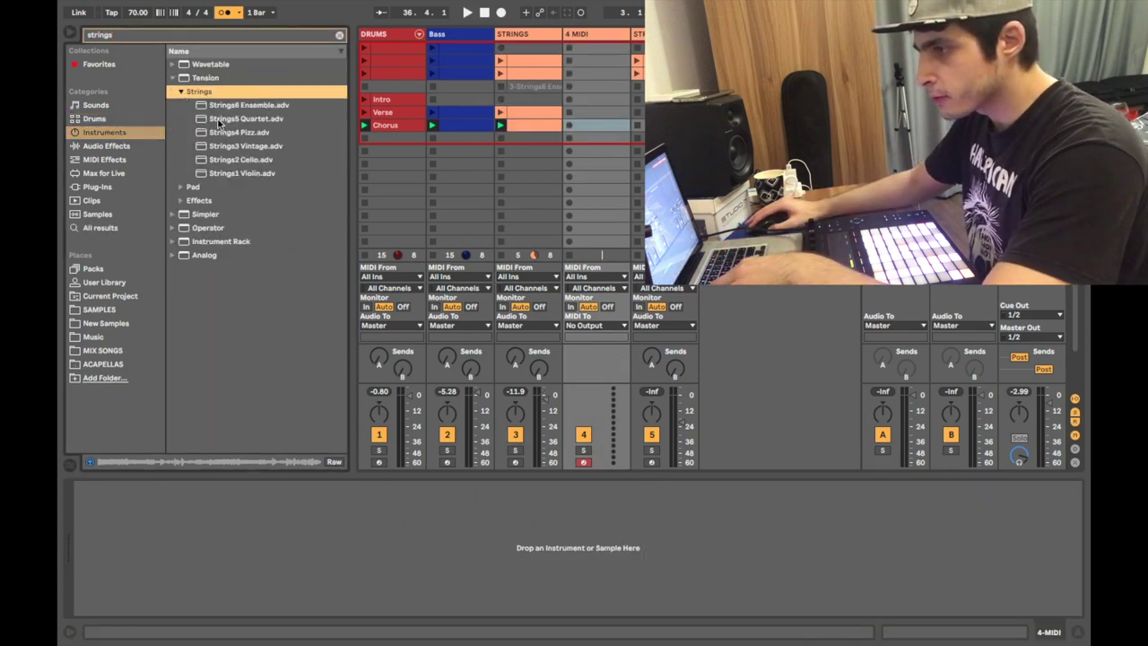
left_click(220, 119)
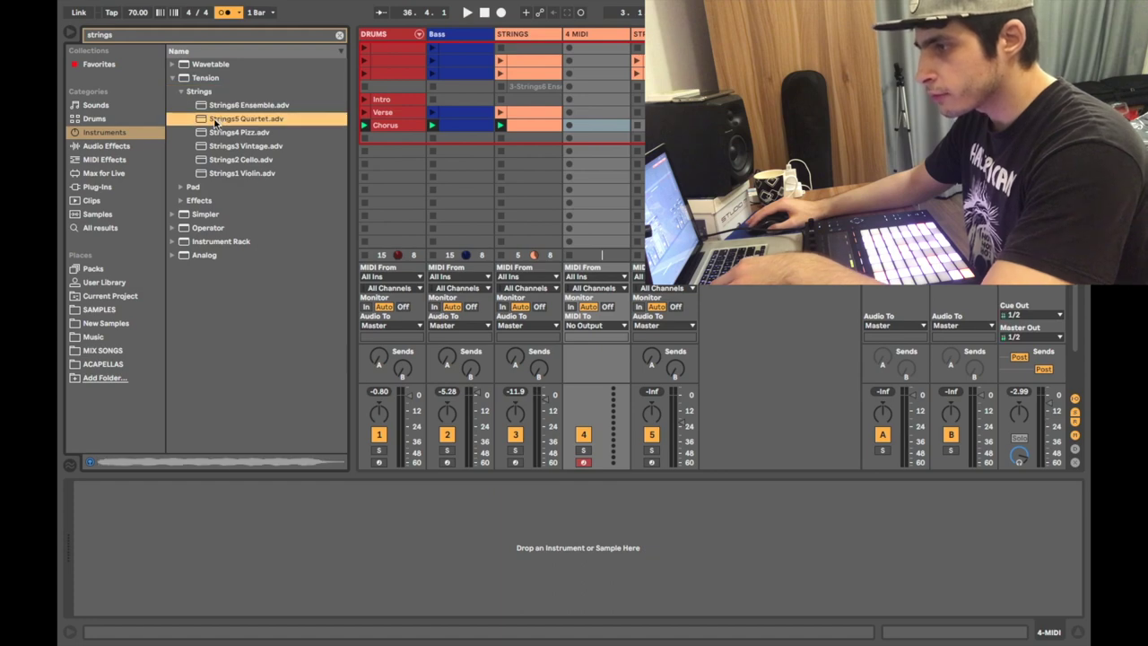
left_click_drag(597, 37, 599, 43)
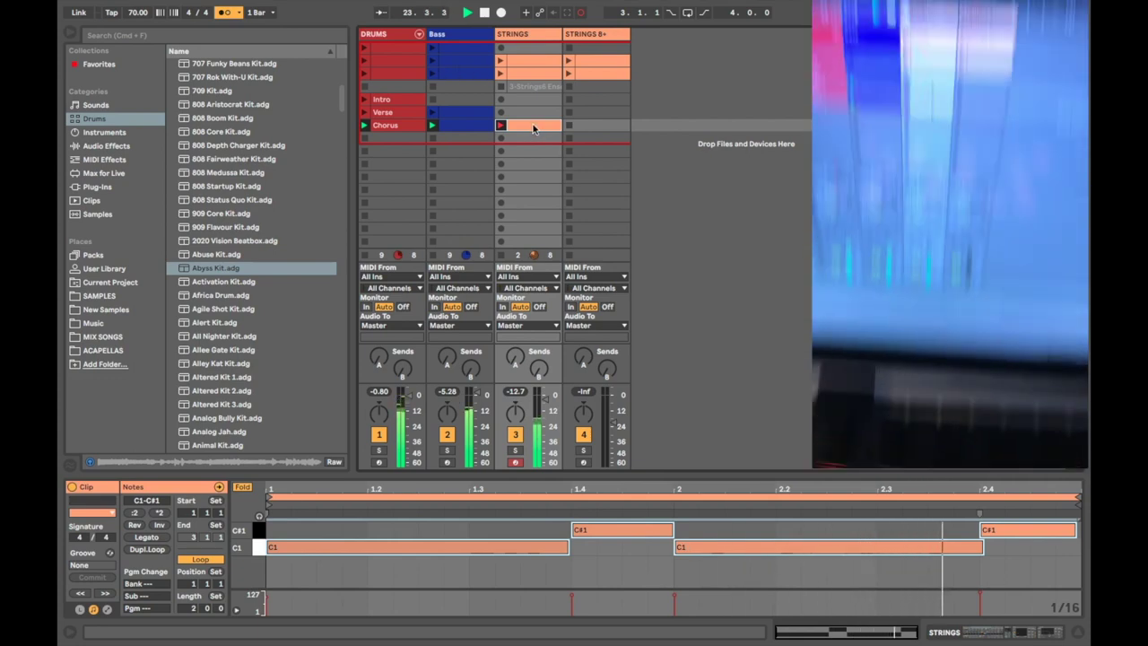
- Move the STRINGS clip from the Chorus row up to the Verse row and select the emptied Chorus slot
left_click_drag(535, 126, 531, 115)
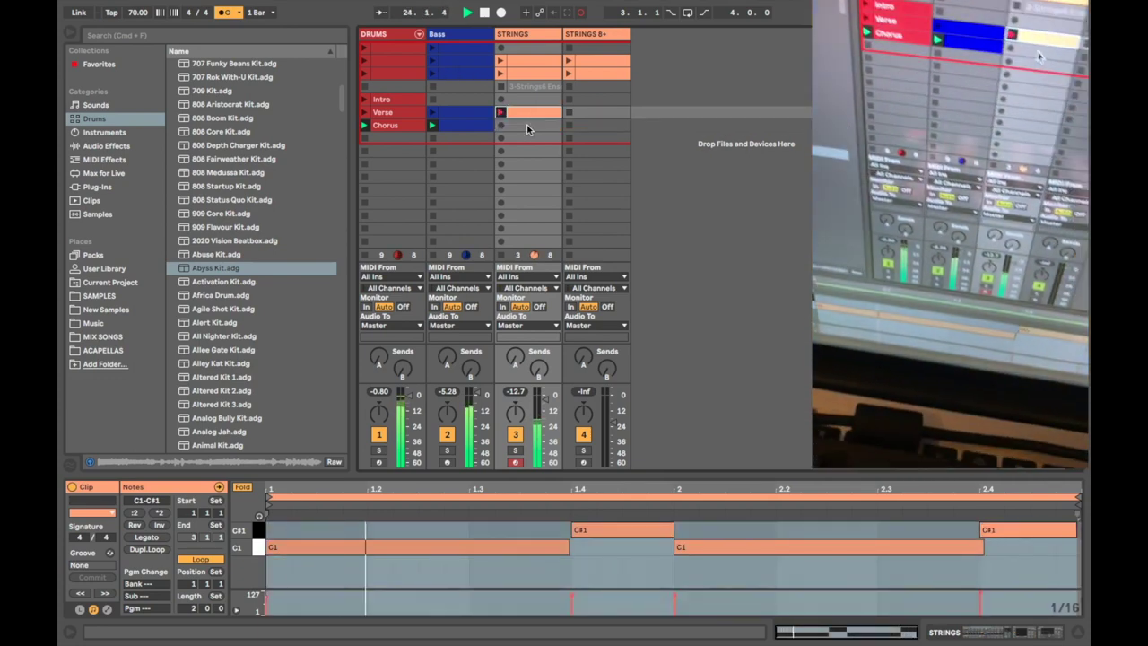
left_click(528, 127)
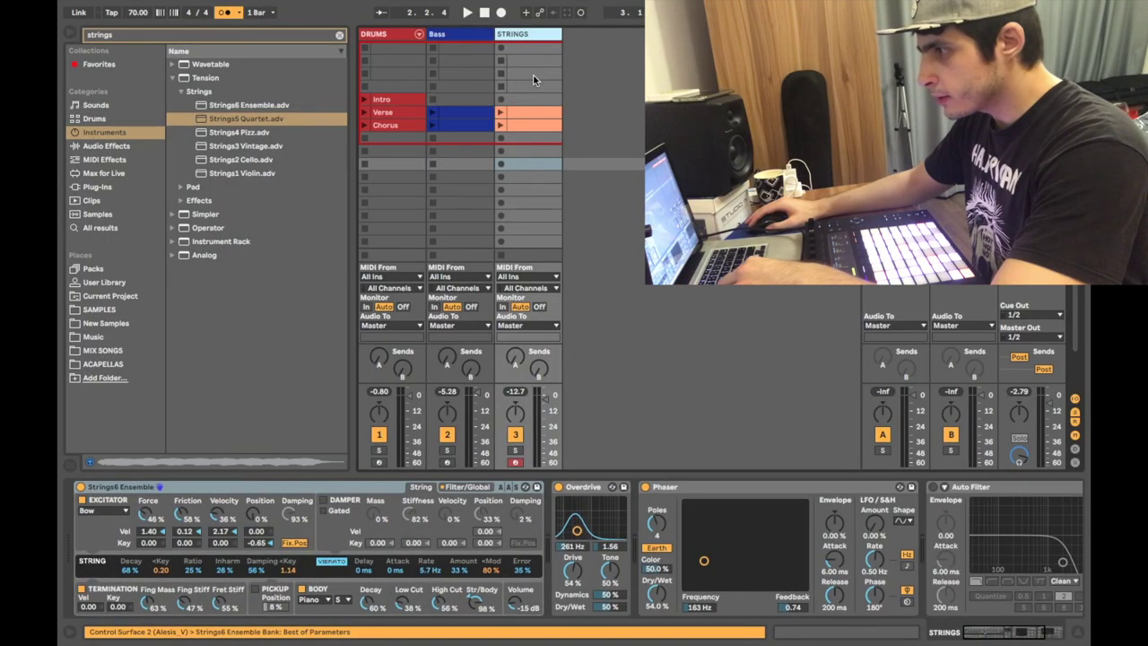
- Duplicate the STRINGS track and rename the copy "STRINGS 8+"
right_click(535, 39)
left_click(553, 62)
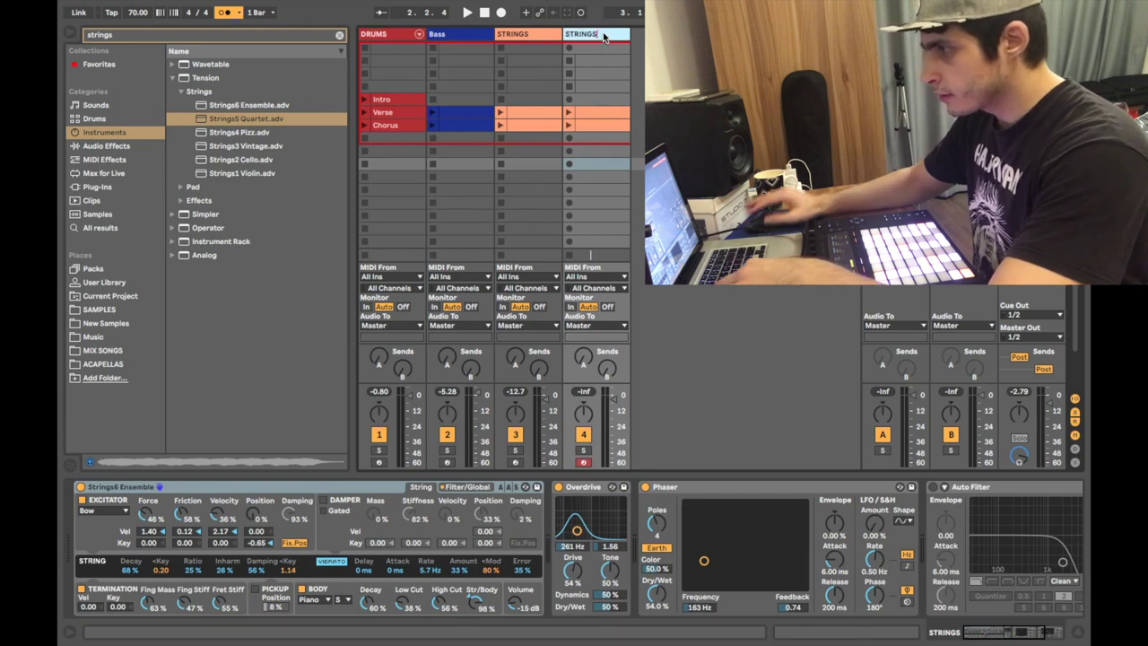
key("Return")
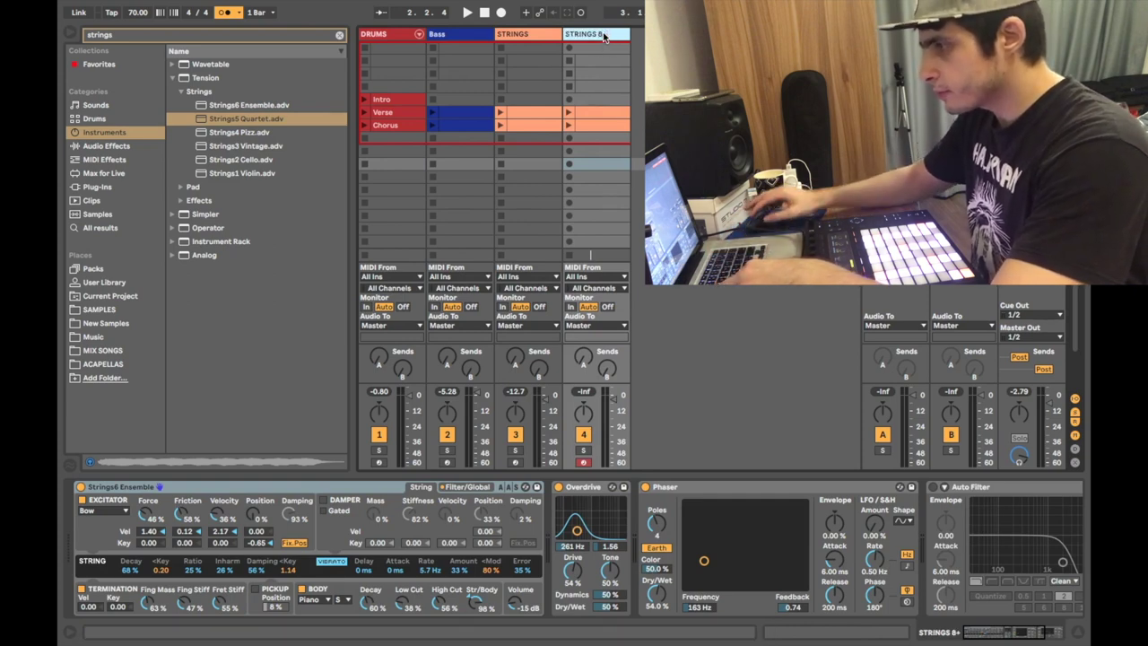
- Open the Chorus clip of STRINGS 8+ in an enlarged note editor and transpose all its notes up one octave
left_click(600, 111)
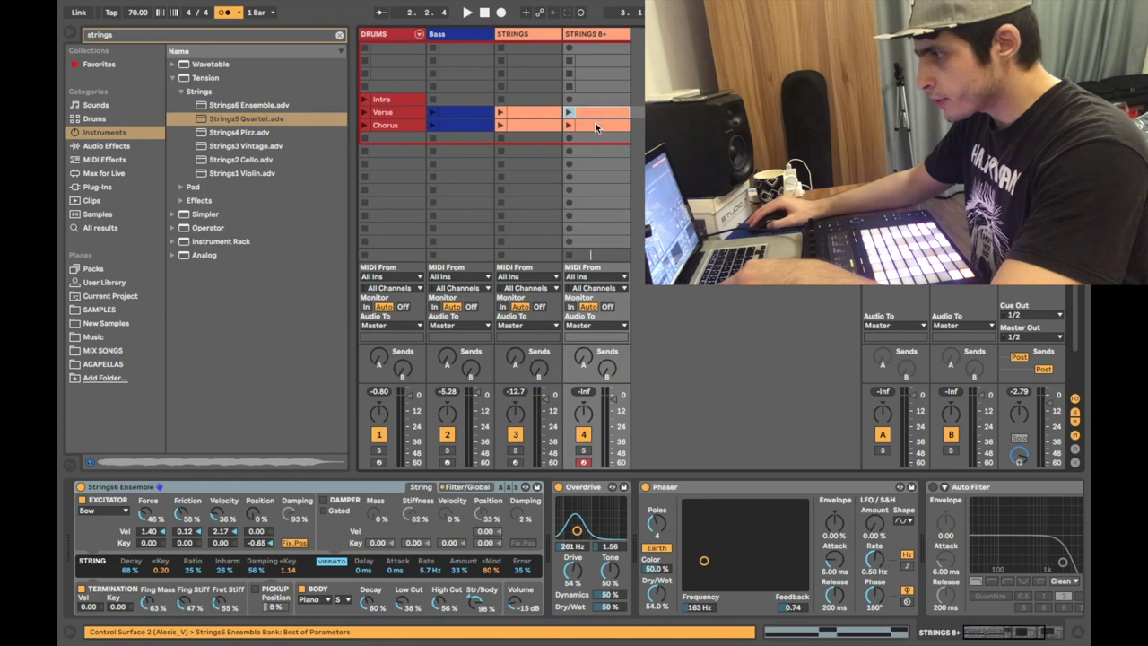
left_click(597, 126)
left_click(418, 543)
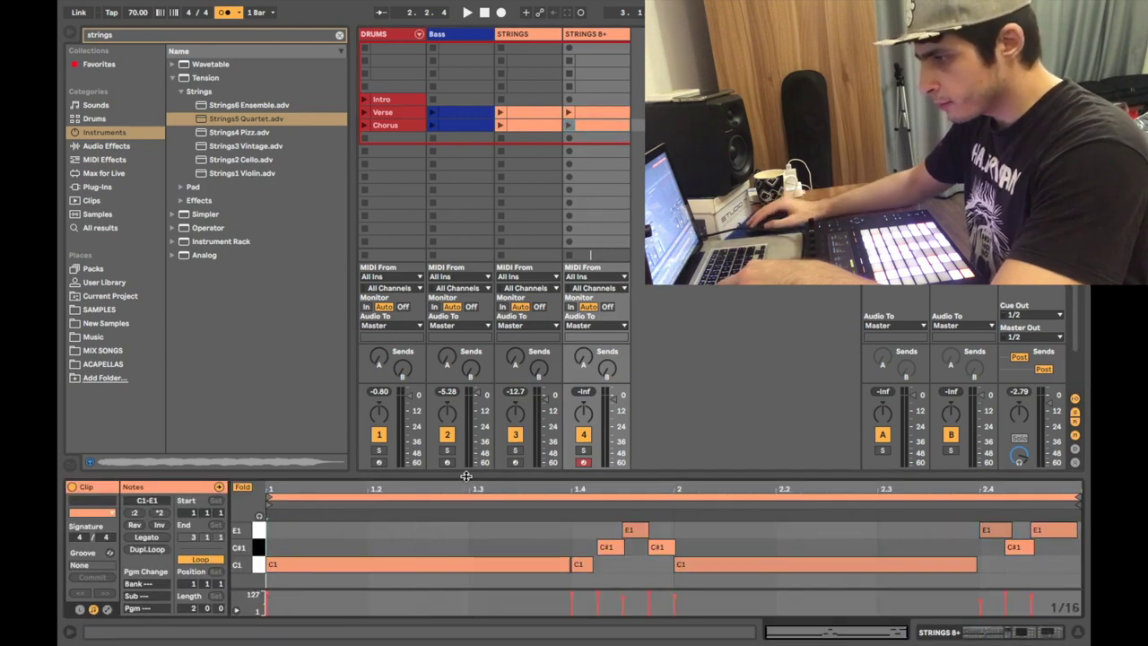
left_click_drag(468, 477, 468, 299)
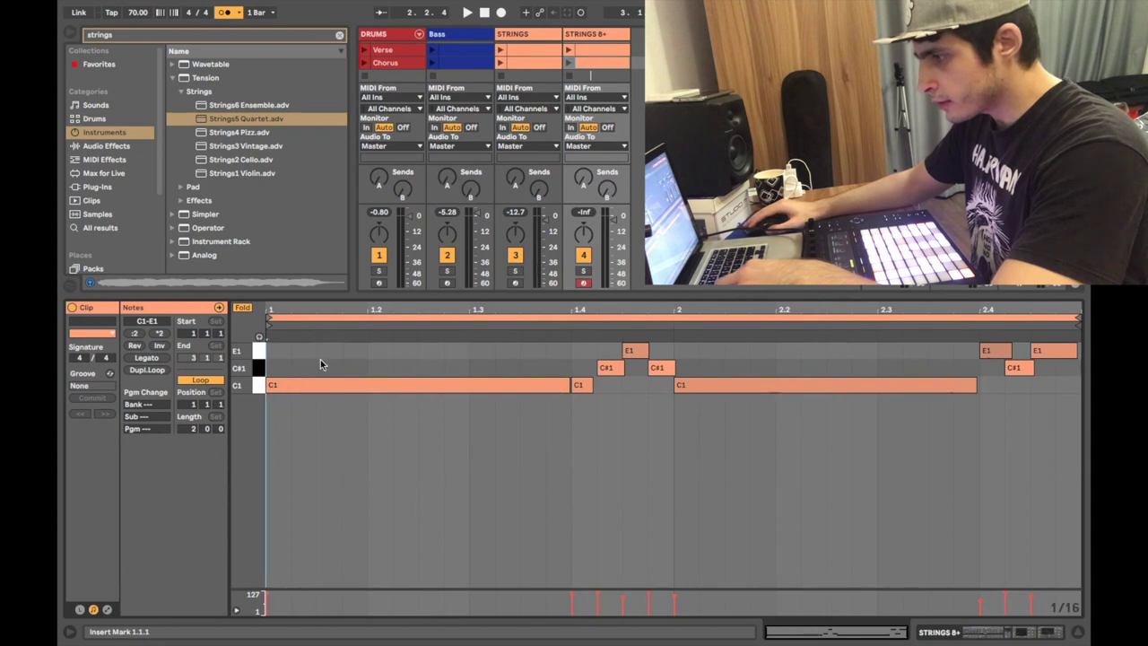
key("ctrl+a")
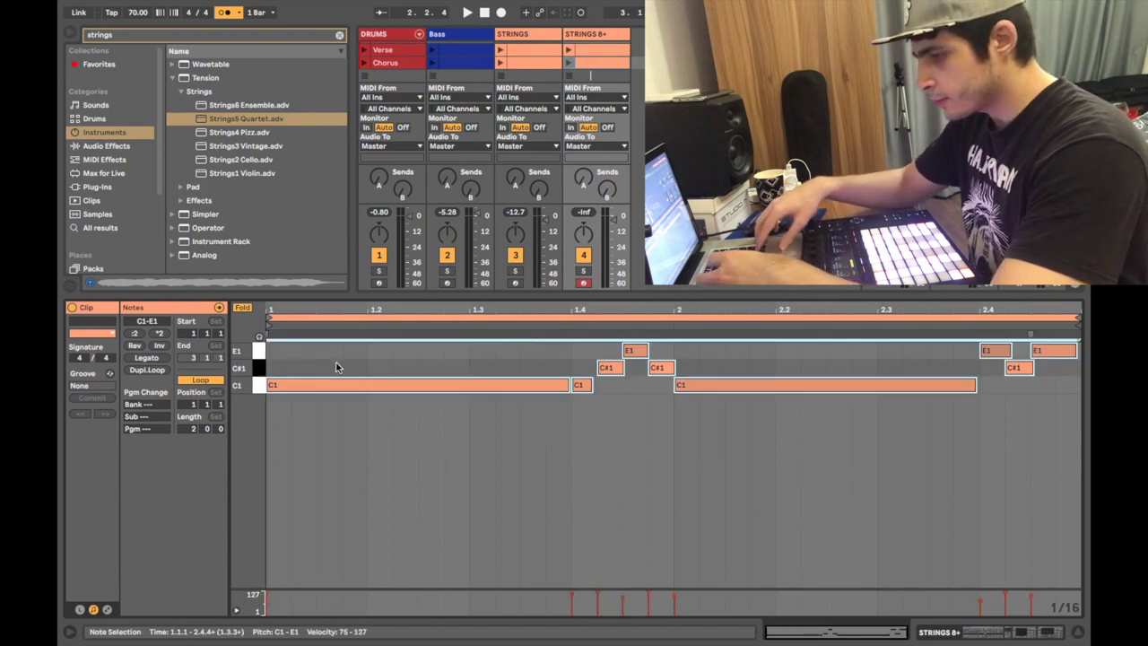
key("shift+Up")
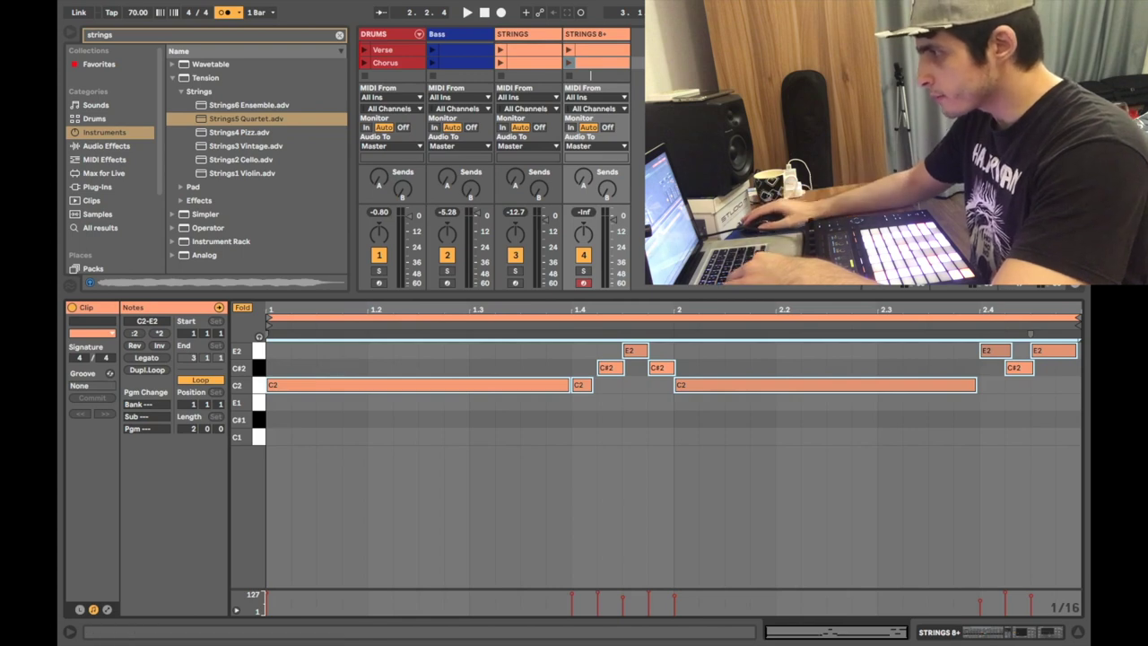
- Start playback and transpose the Chorus clip's notes up two more octaves, to C4–E4
key("space")
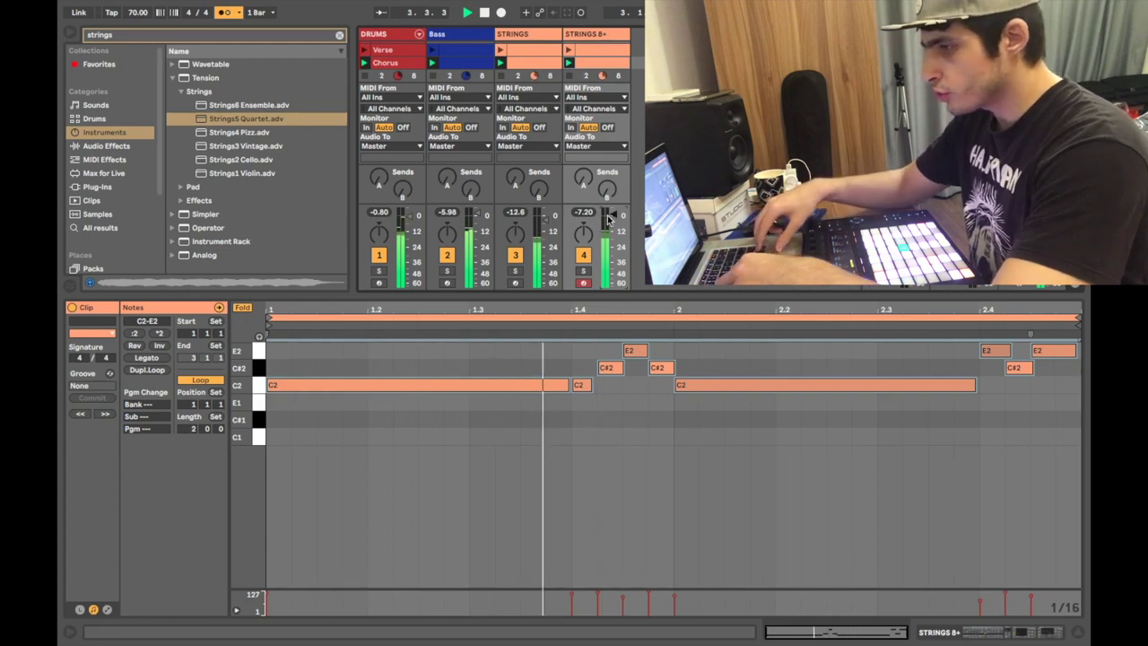
key("shift+Up")
key("shift+Up")
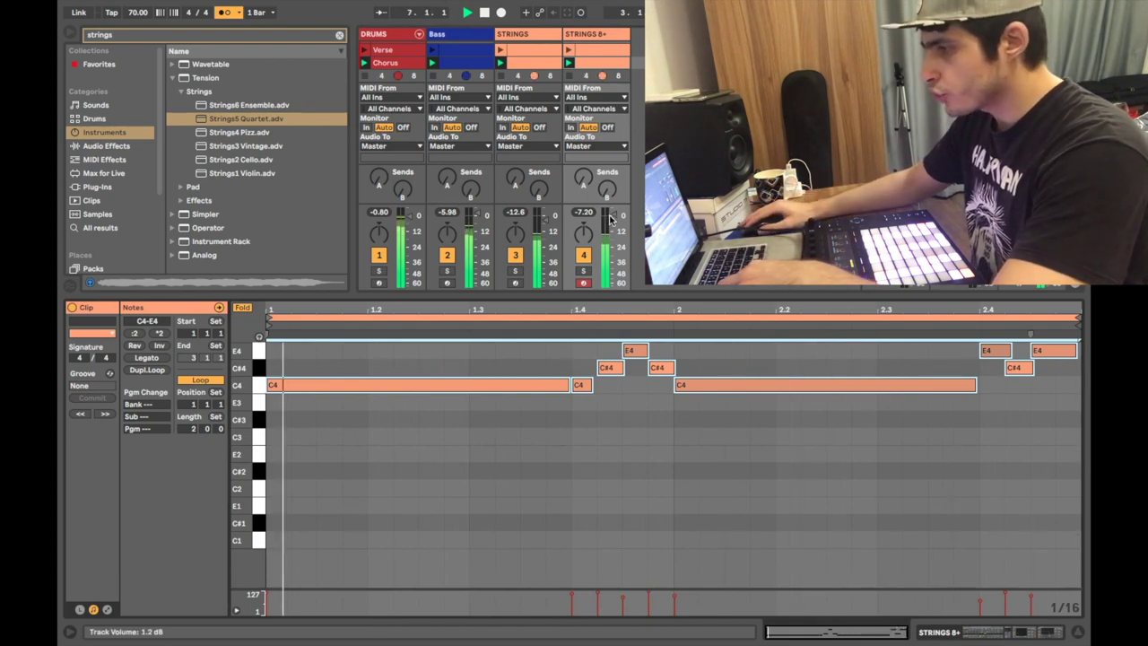
- Solo and unsolo the STRINGS 8+ track to check it, and lower its volume to -13.0 dB
left_click(585, 272)
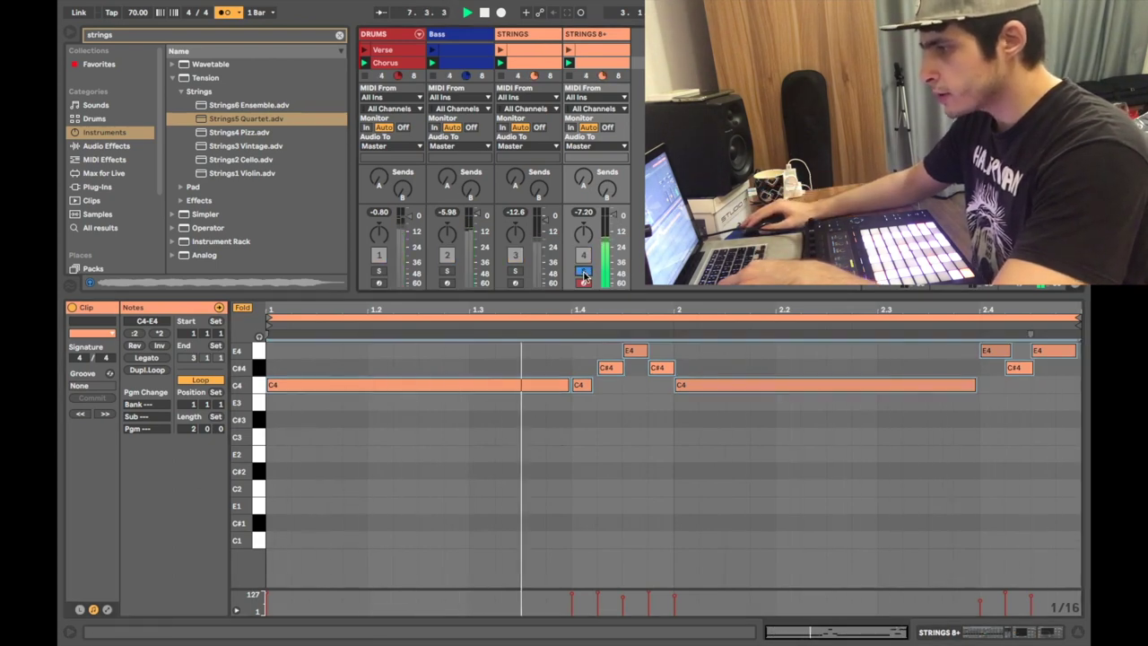
left_click(585, 273)
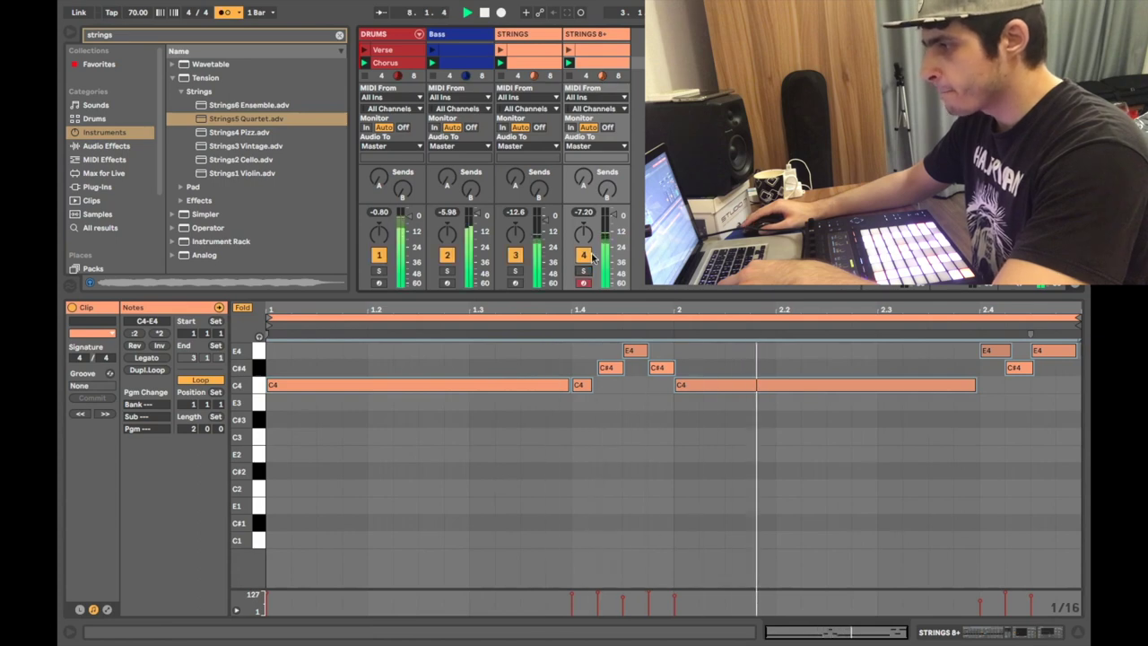
left_click_drag(613, 222, 614, 231)
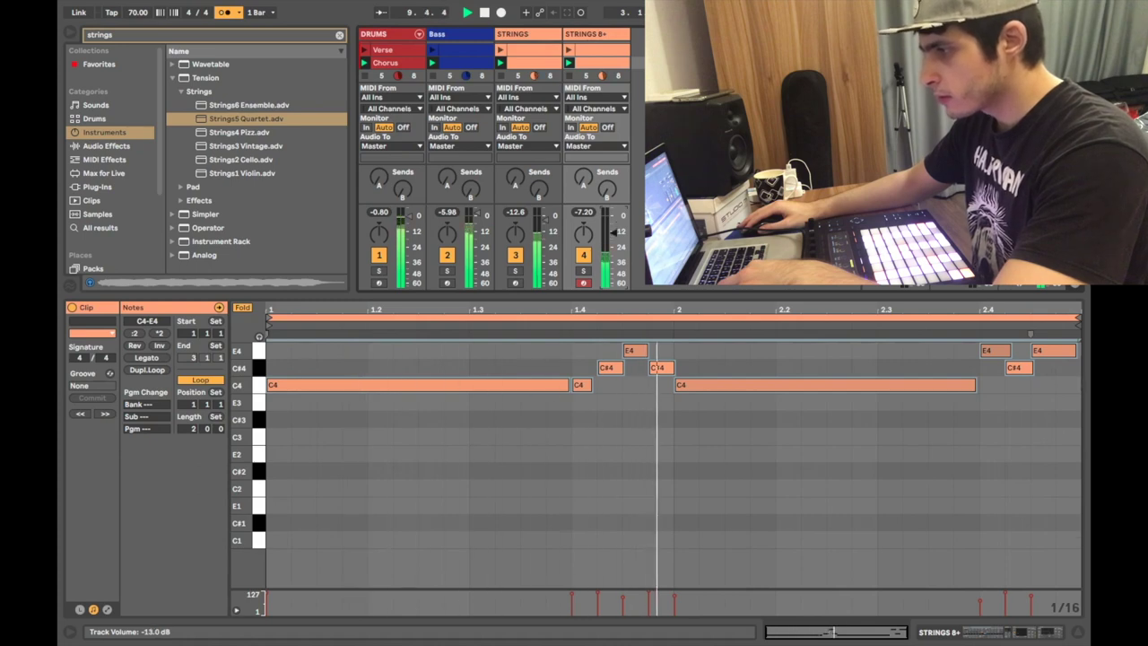
- Transpose all notes of the STRINGS 8+ Verse clip up four octaves, to C5–C#5
left_click(543, 456)
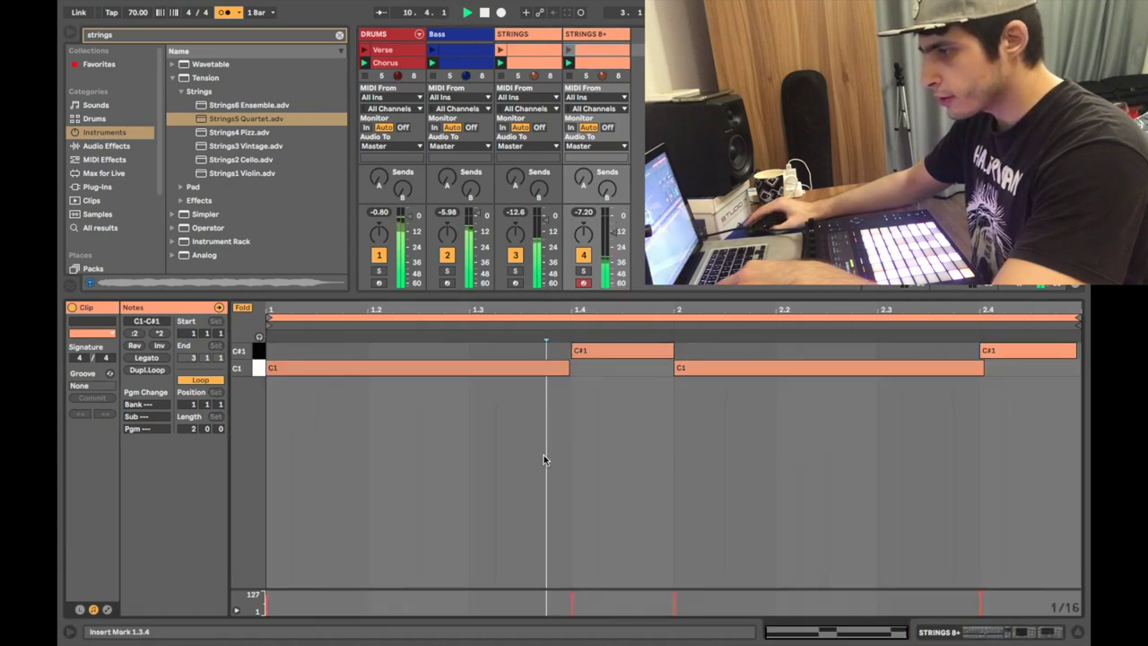
key("super+a")
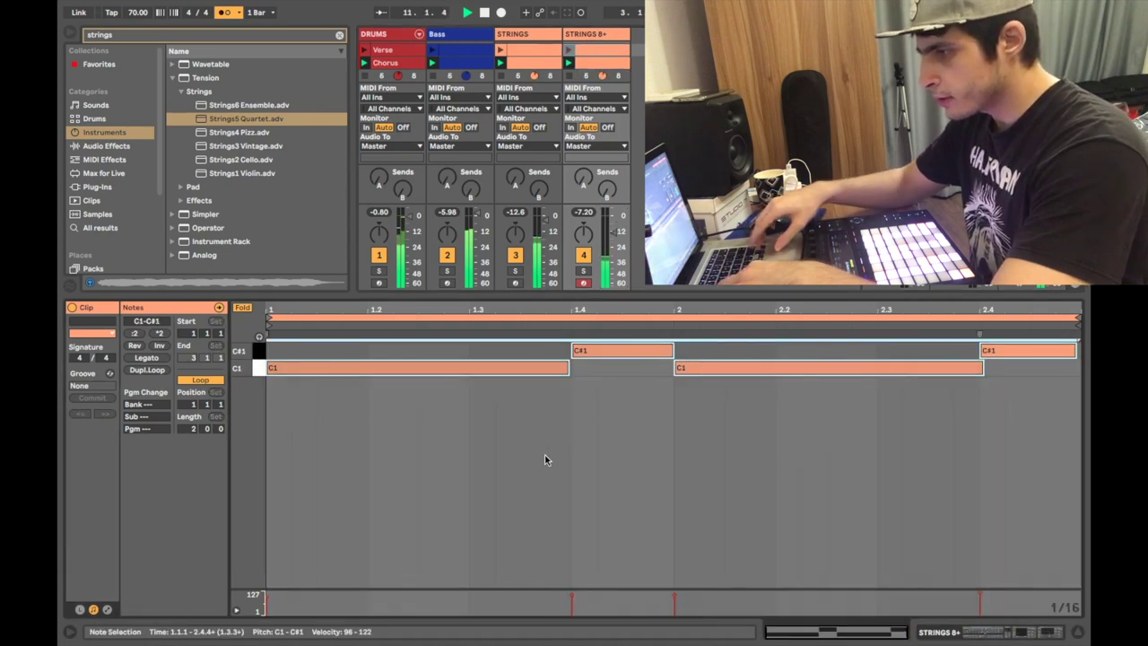
key("shift+Up")
key("shift+Up")
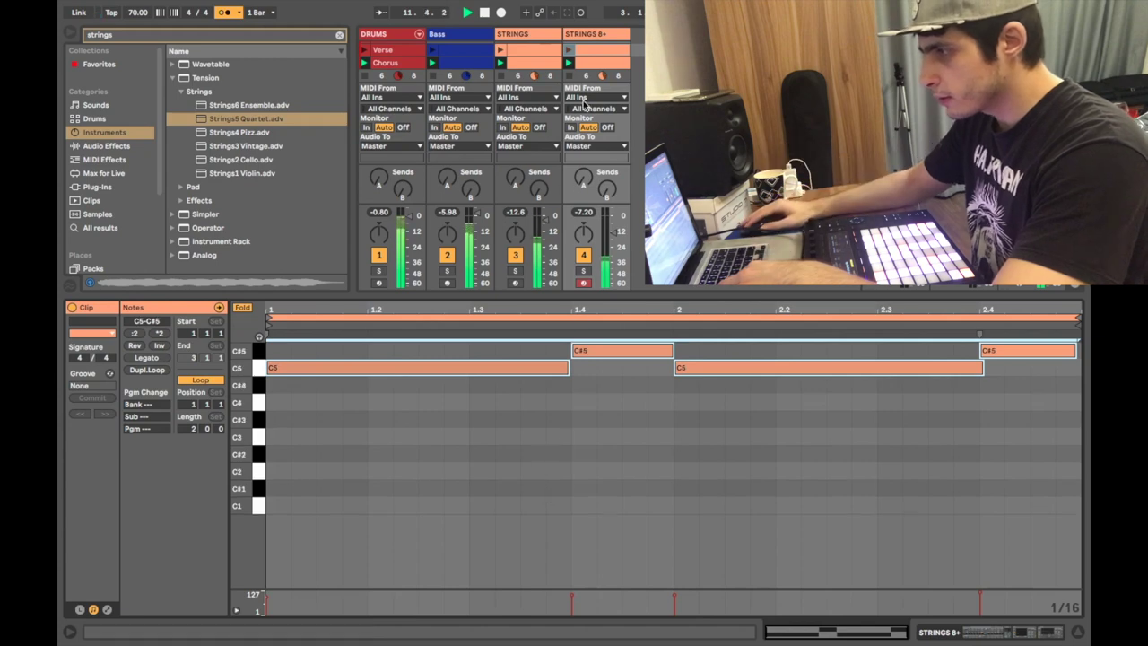
- Lower all notes of the STRINGS 8+ Verse clip by one octave, to C4–C#4
left_click(595, 69)
left_click(598, 50)
left_click(463, 592)
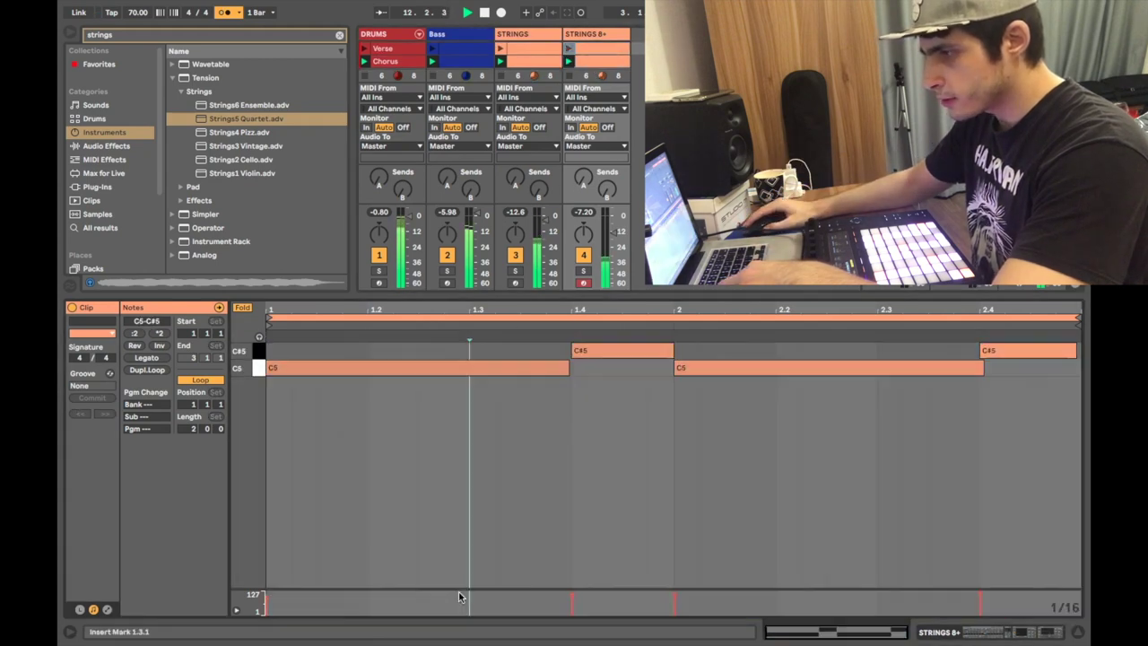
left_click(546, 351)
key("super+a")
key("shift+Down")
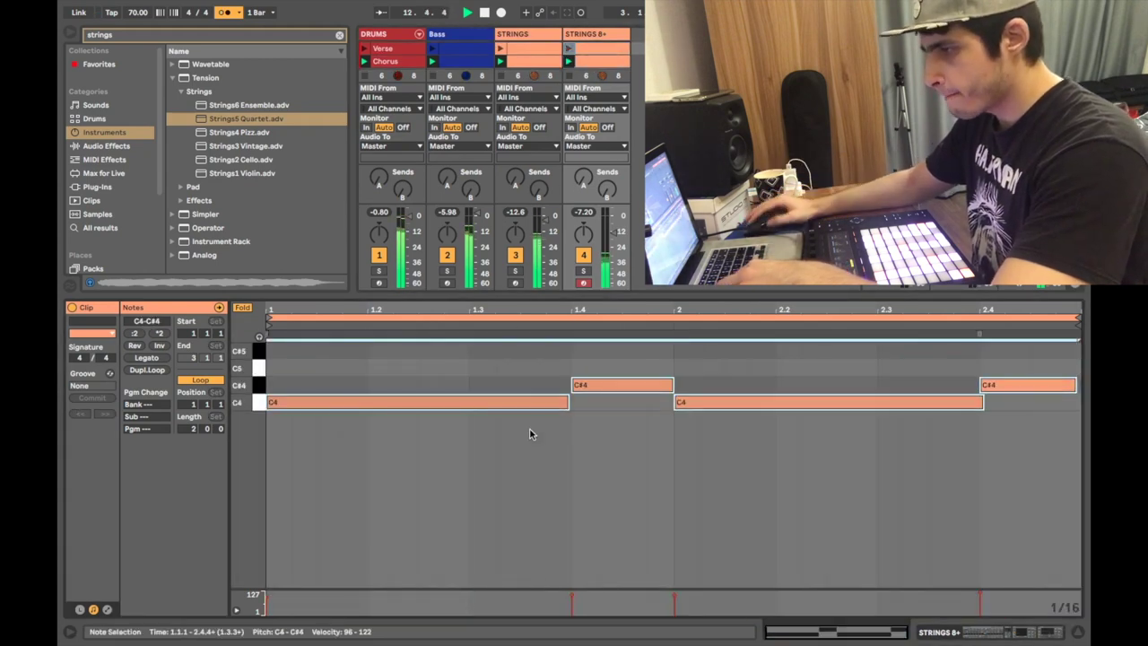
left_click(550, 369)
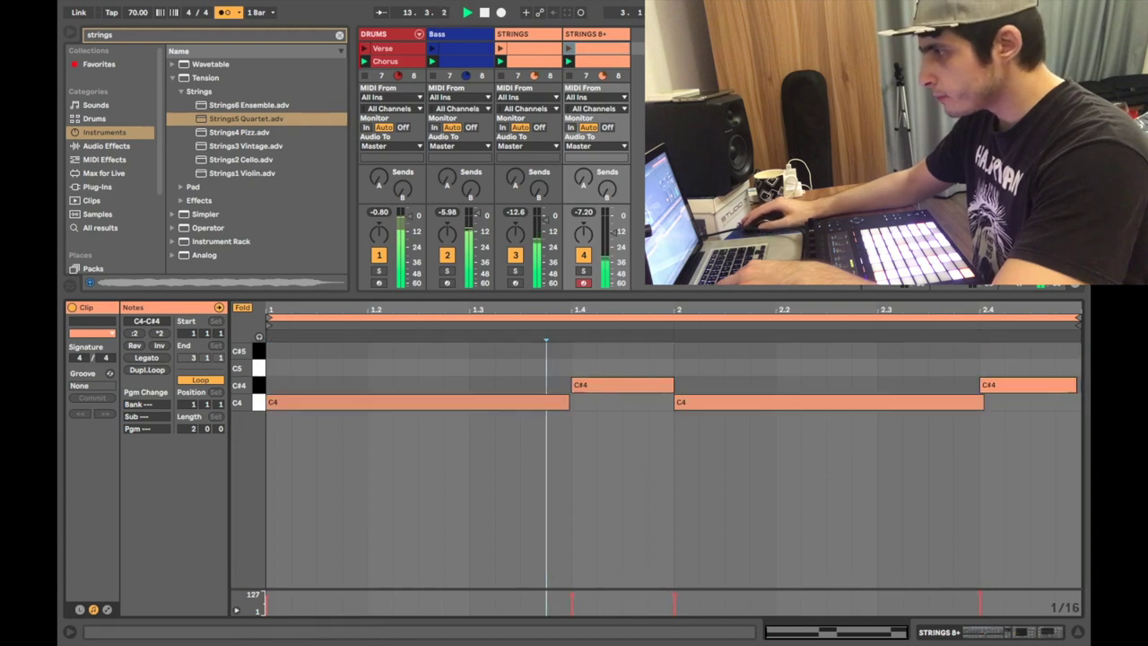
- Launch the Verse scene and shrink the note editor to bring back more of the session's clip slots
left_click(1004, 48)
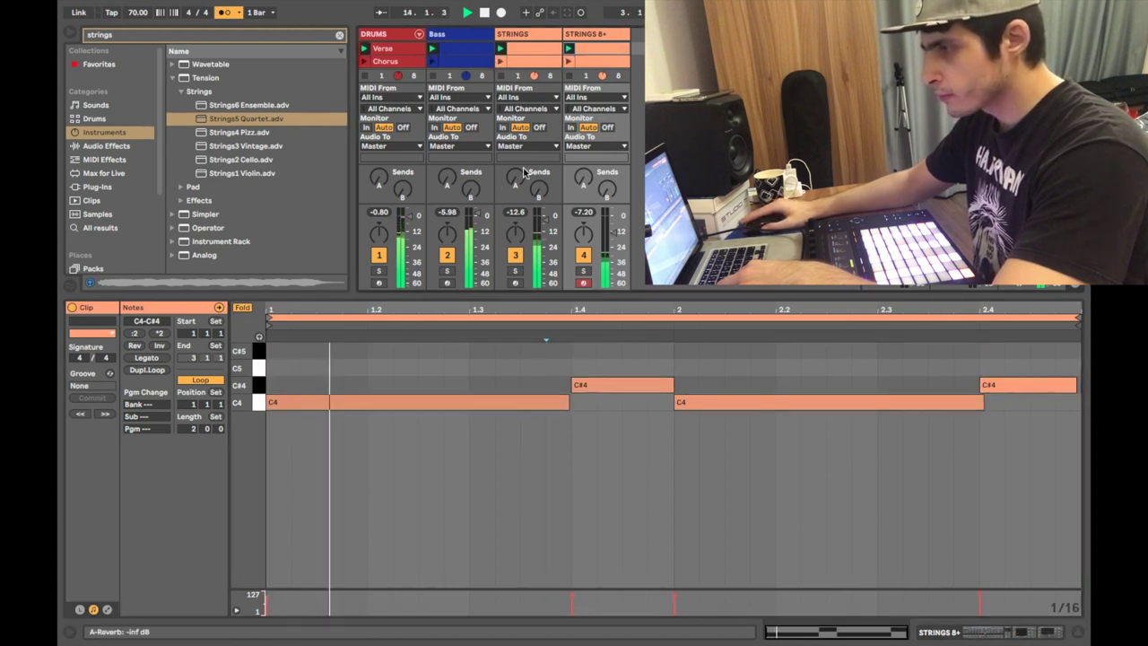
left_click_drag(735, 295, 742, 482)
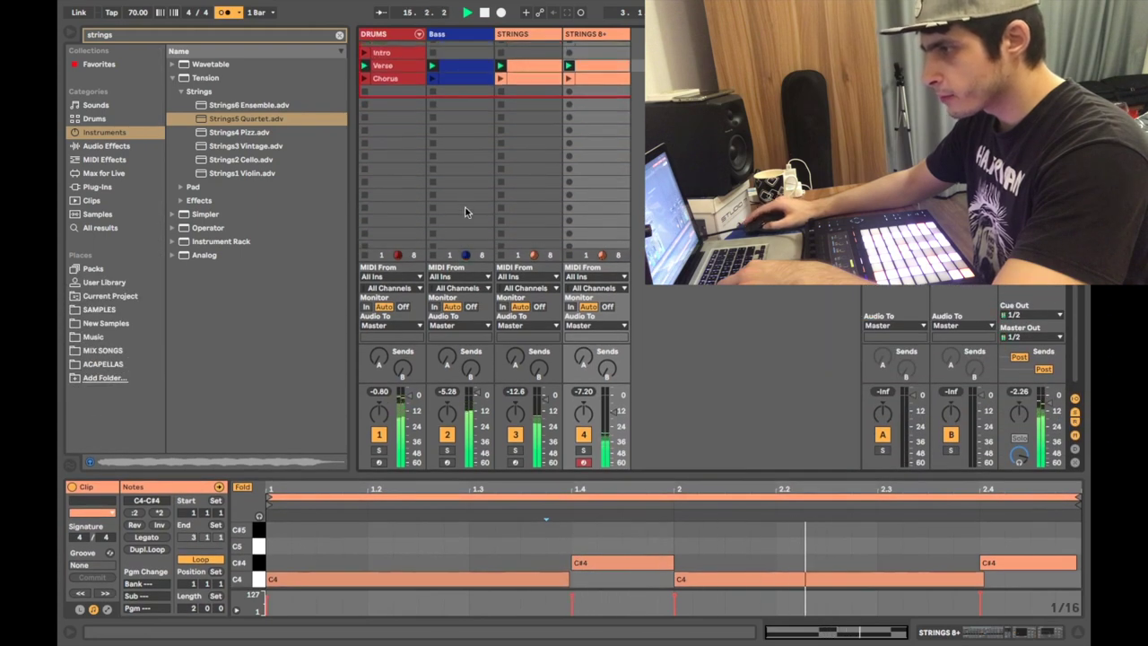
scroll(464, 173, "up", 2)
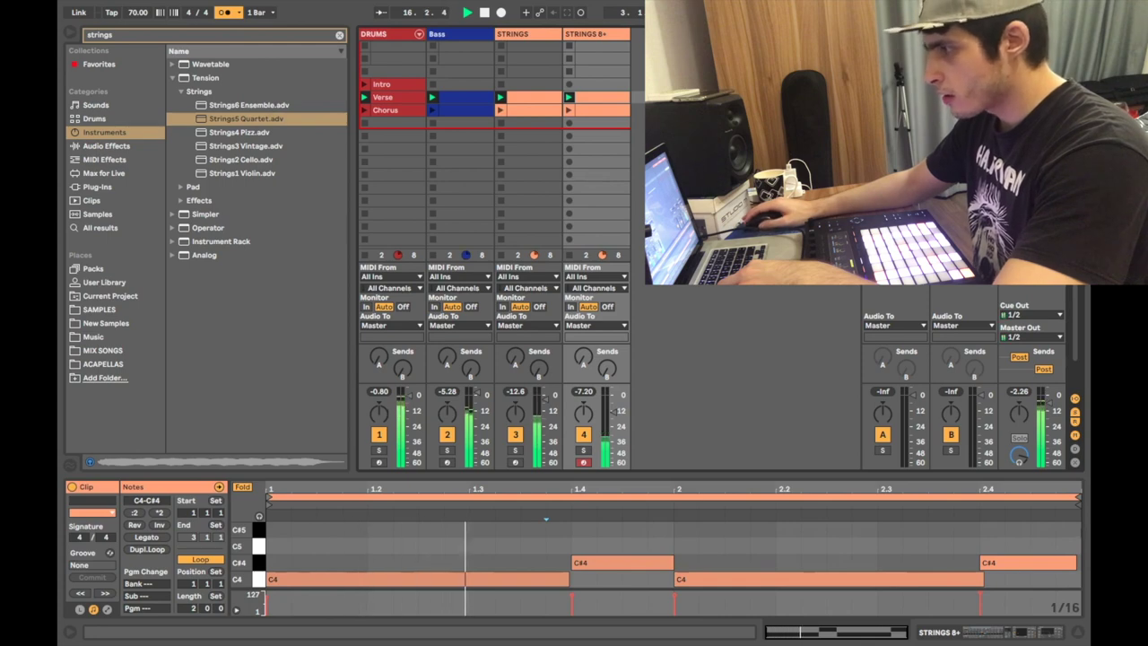
- Launch the Intro scene and delete the Verse clip from the STRINGS 8+ track
left_click(1005, 84)
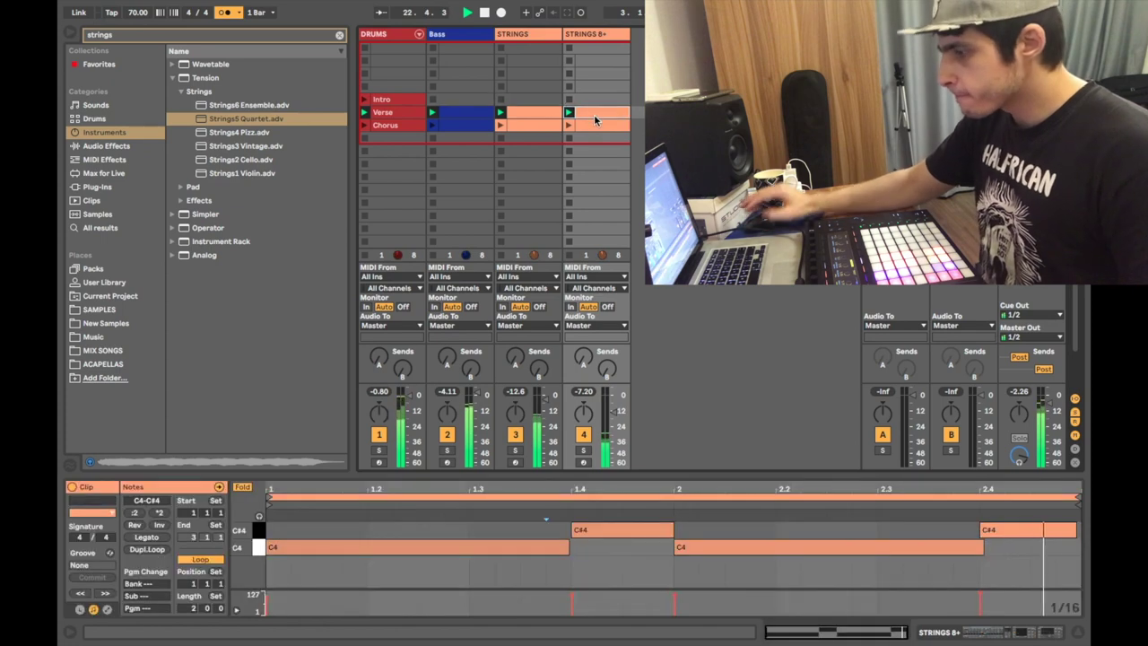
key("Delete")
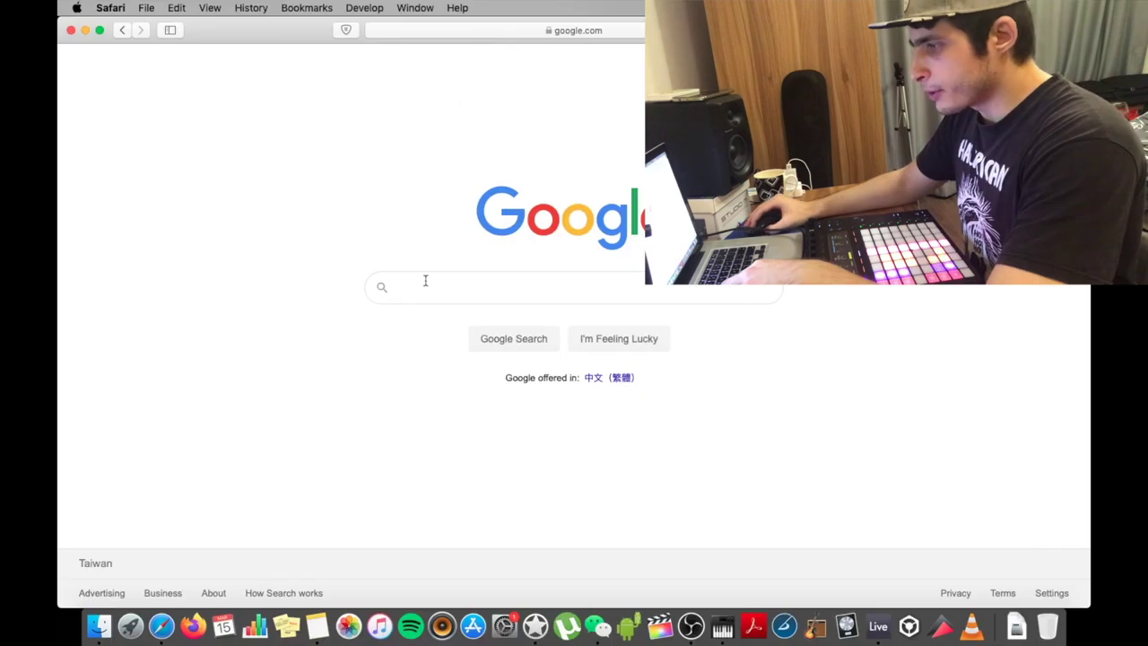
- Switch to Safari and search Google for "кололок"
left_click(426, 282)
type("r")
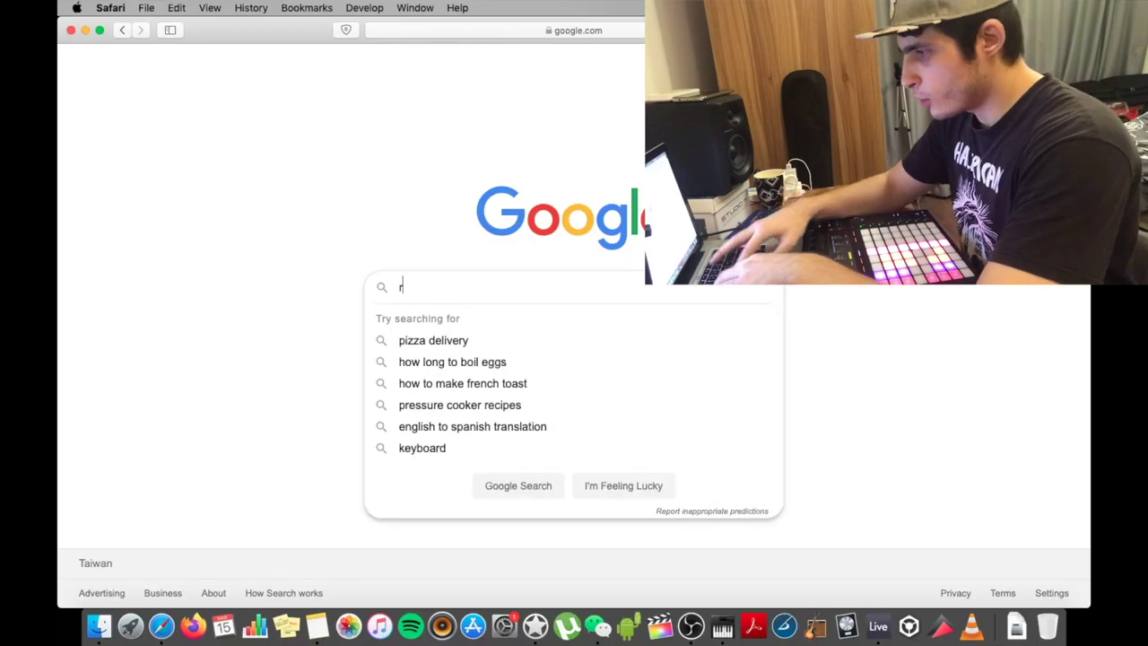
key("BackSpace")
type("кололок")
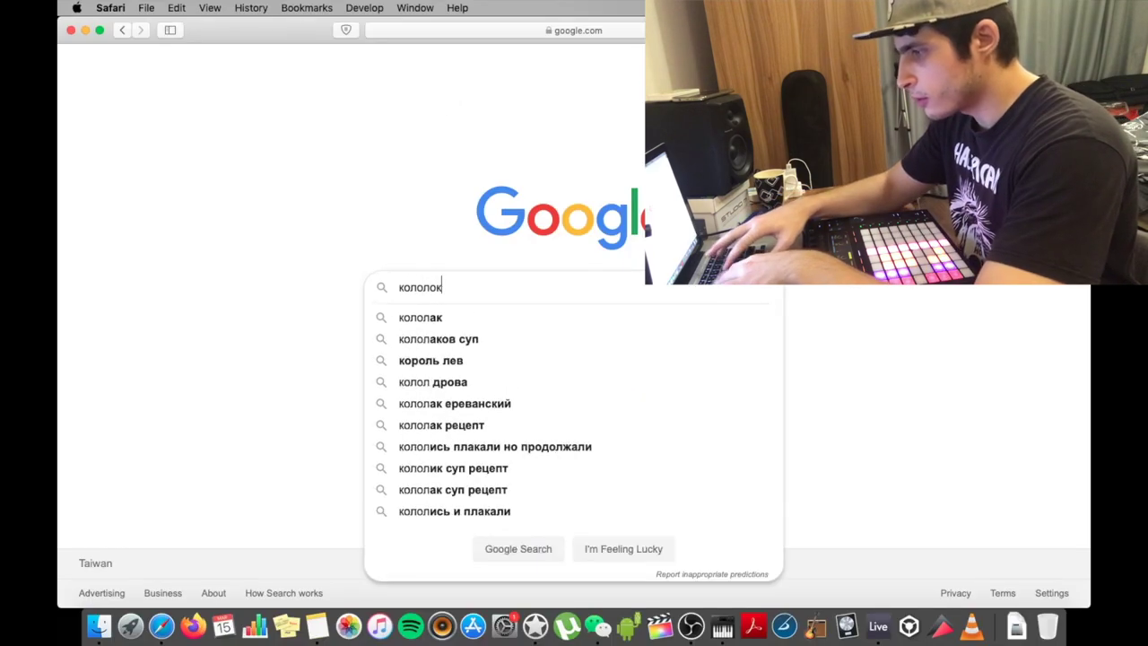
key("Return")
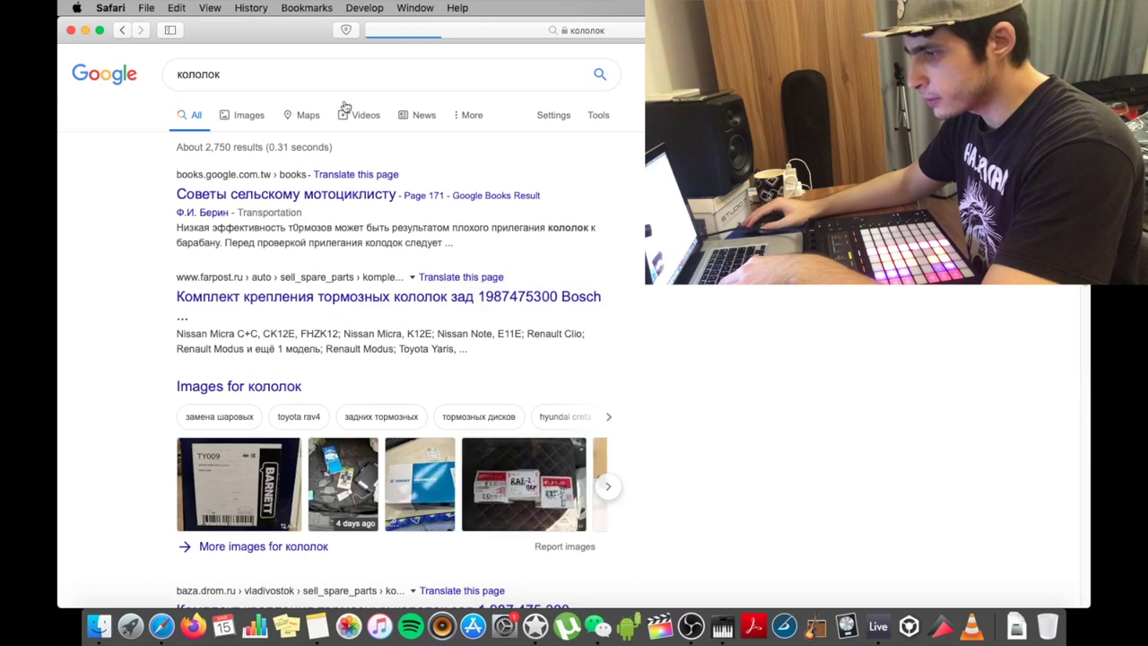
- Replace the Google query with "колокол мп3" and run the search
double_click(184, 74)
type("к")
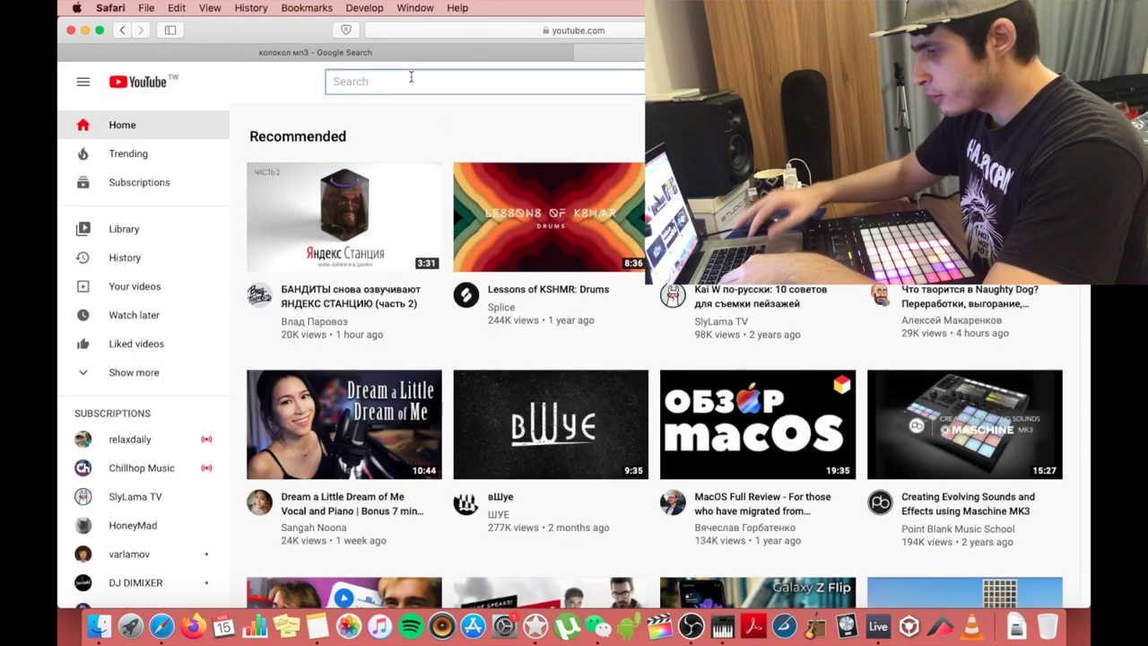
- Search YouTube for "колокол", and replace that query with "bell sound"
type("колокол")
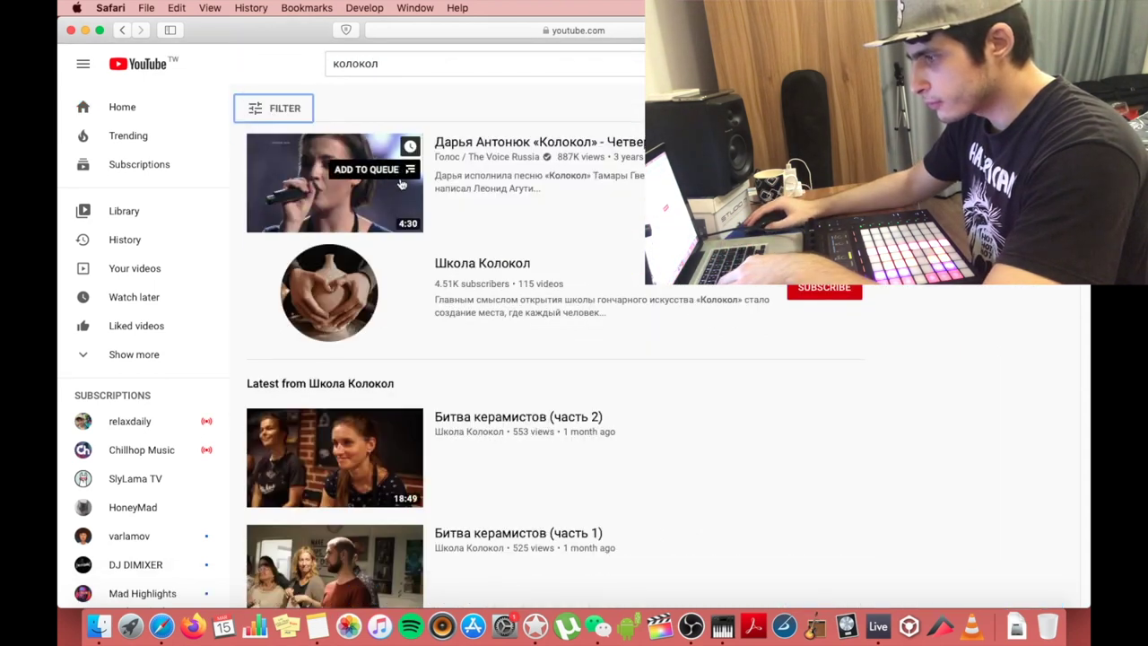
left_click_drag(393, 64, 289, 49)
type("bell so")
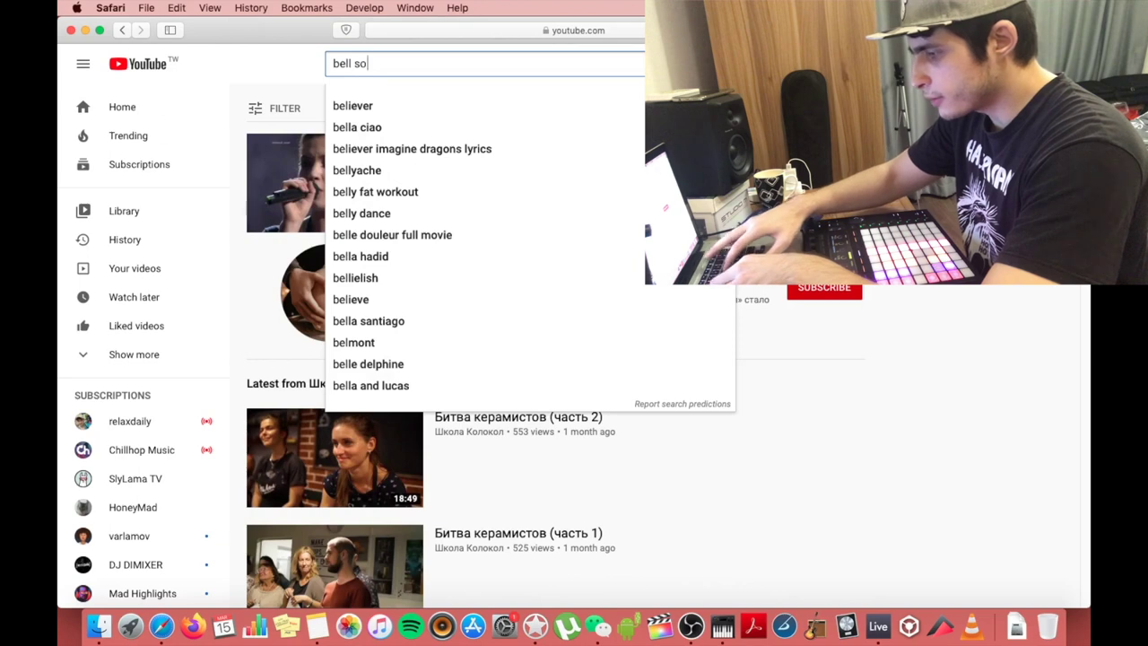
type("und")
key("Return")
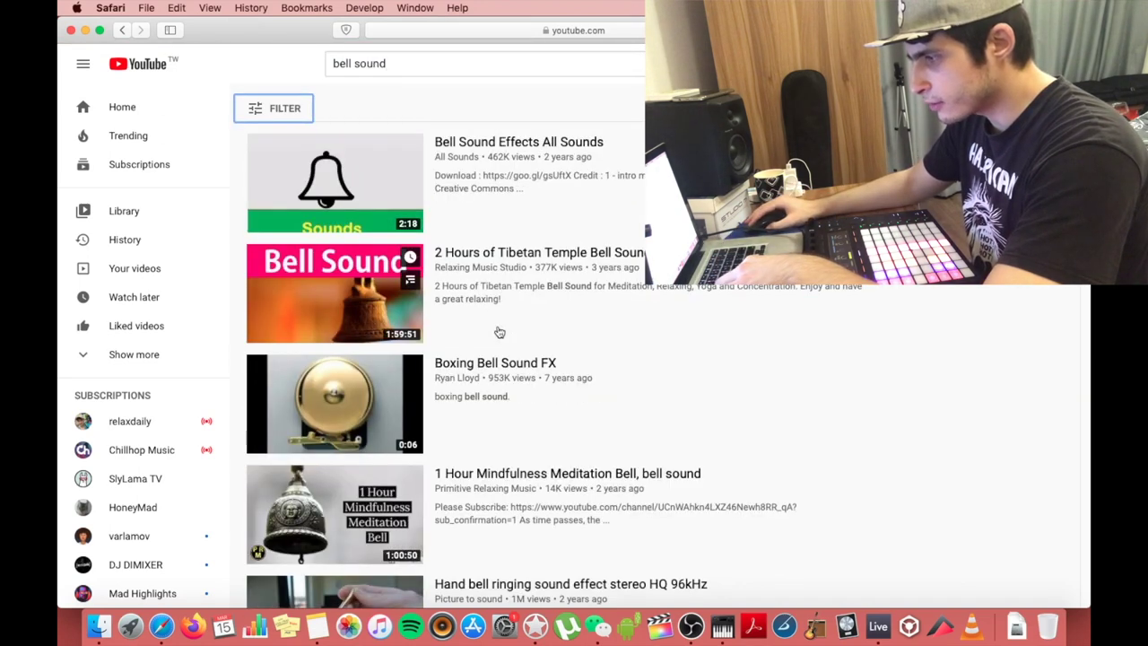
- Browse the bell sound results and open the video "Bell Sound Effects All Sounds"
scroll(498, 341, "down", 10)
scroll(493, 358, "up", 10)
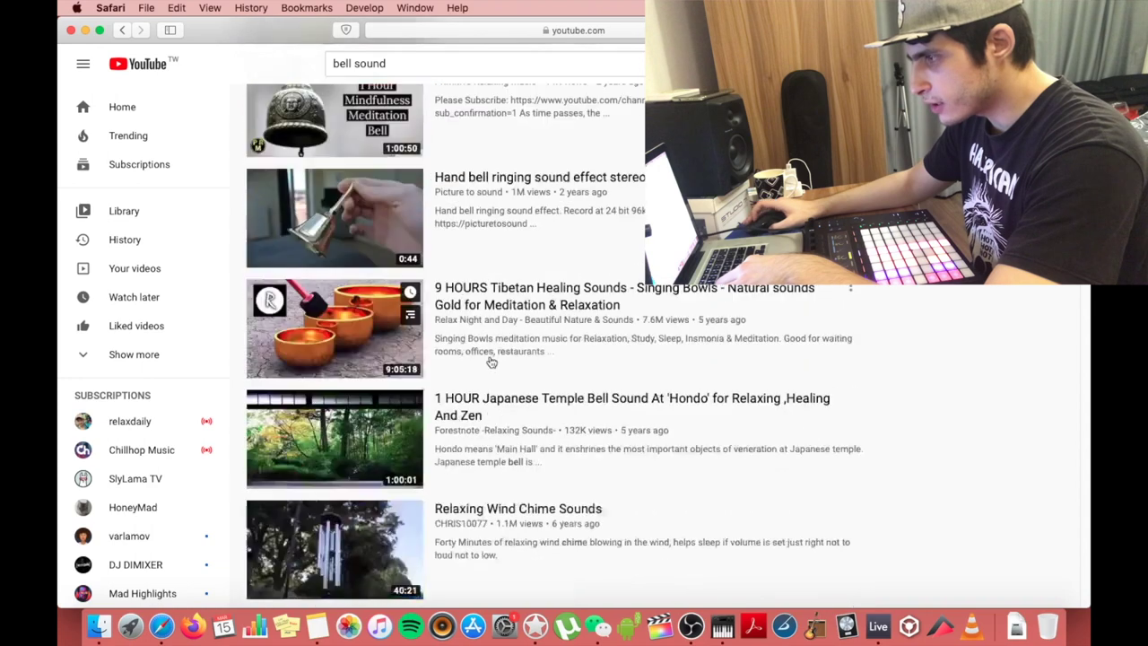
left_click(337, 171)
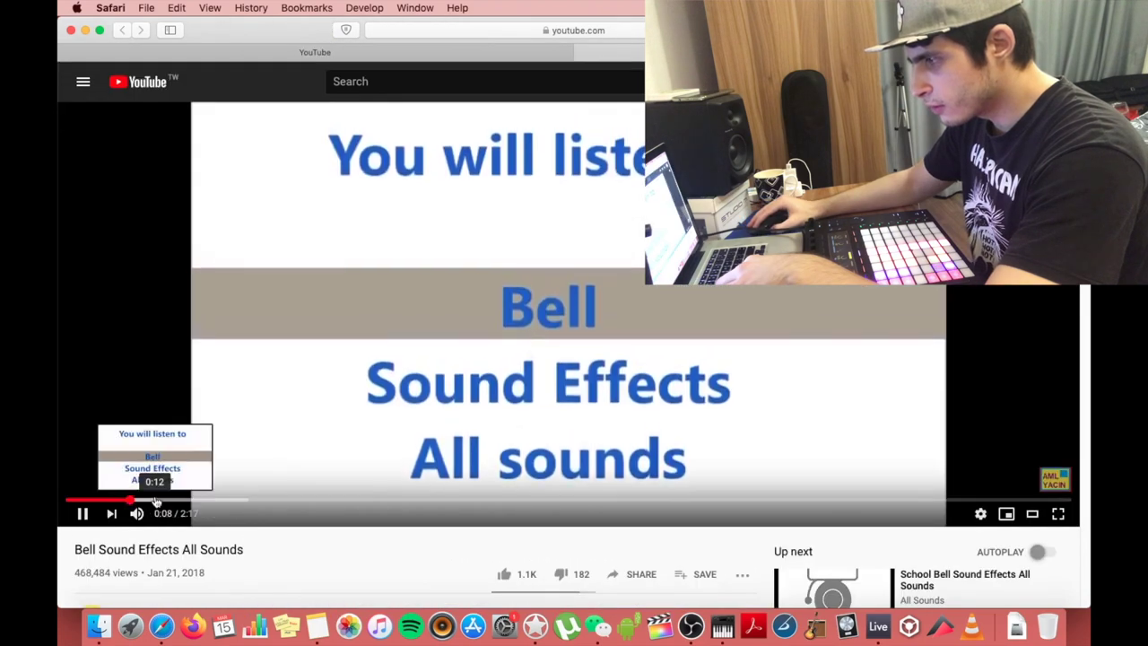
- Skip through the first part of the bell effects video to audition its different bell sounds, and pause playback
left_click(161, 499)
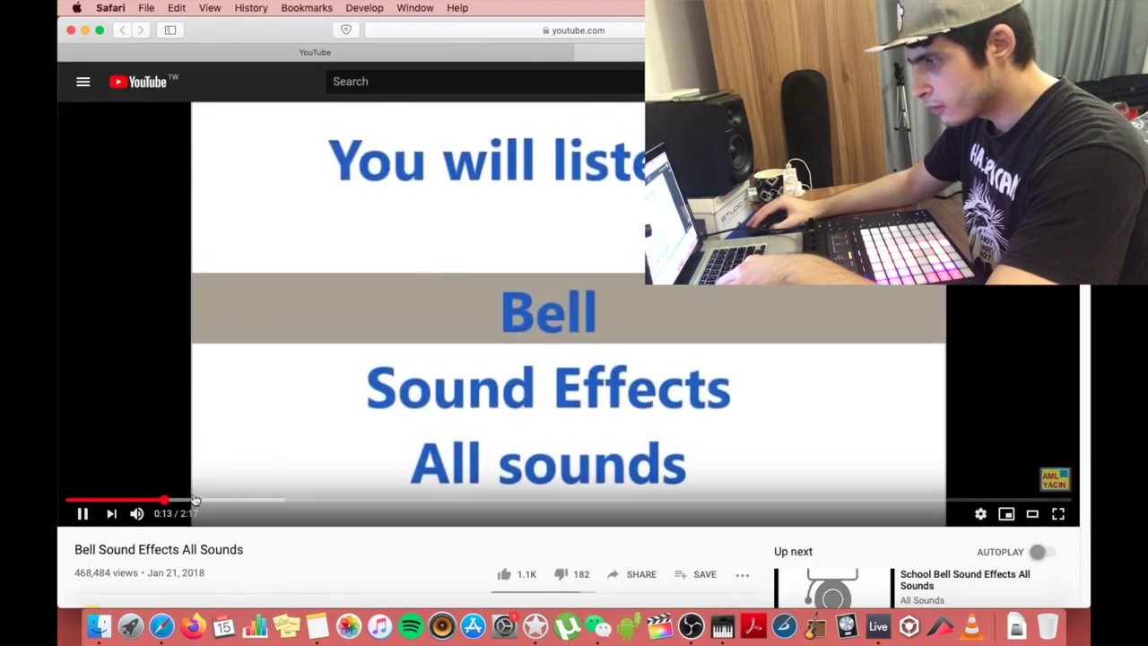
left_click(205, 500)
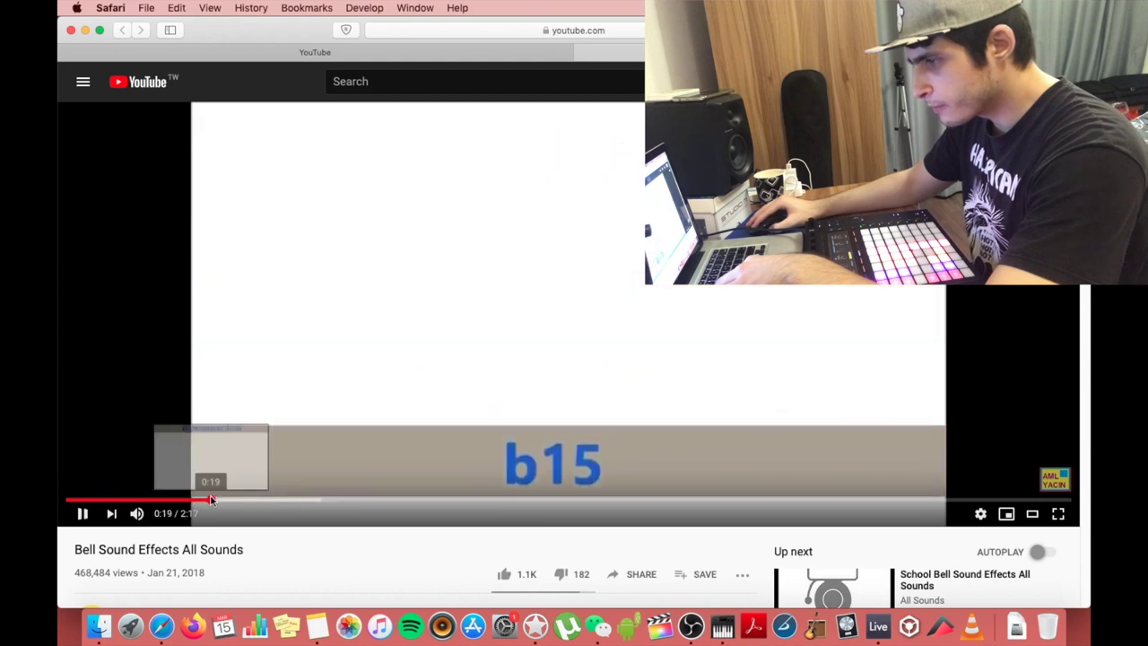
left_click(239, 500)
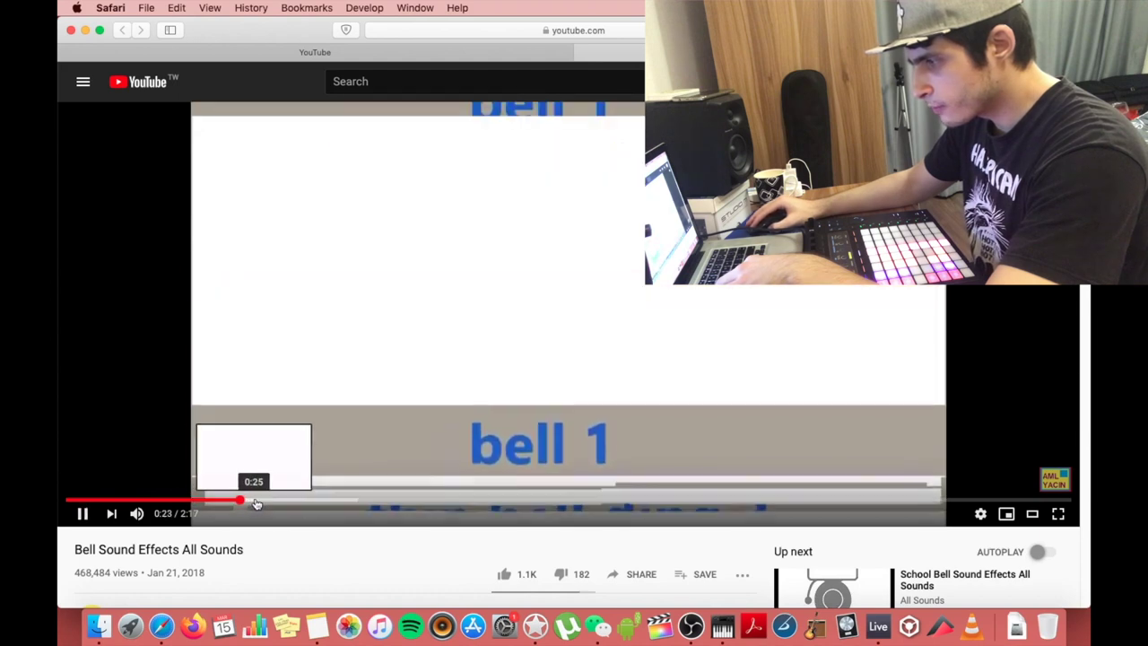
left_click(258, 502)
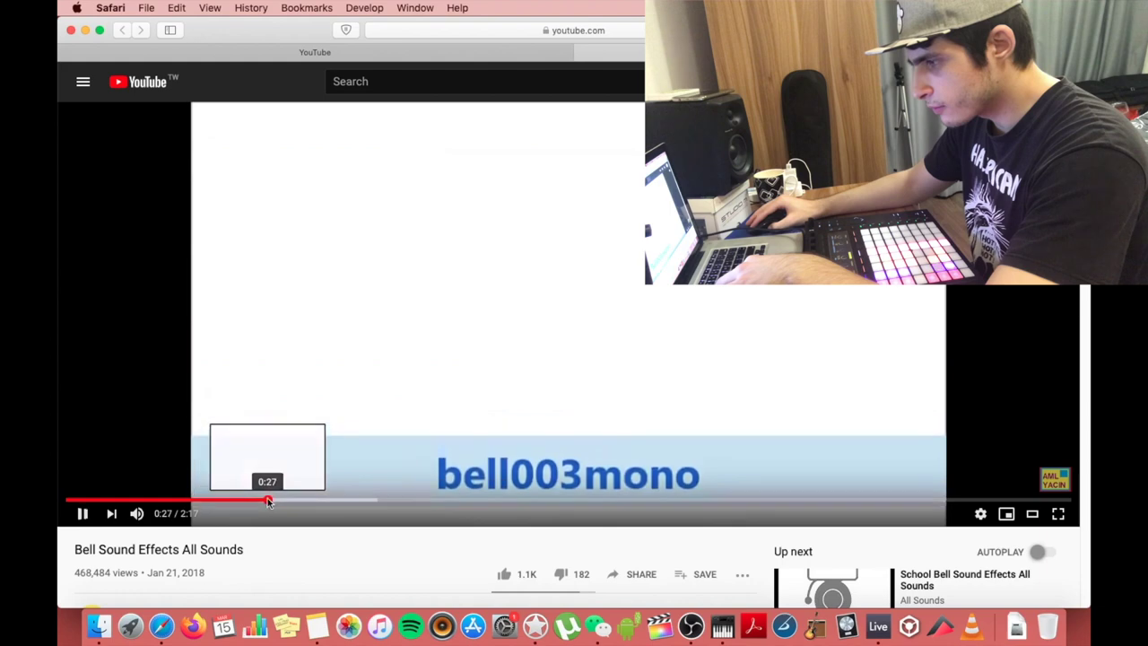
left_click(281, 502)
left_click(310, 502)
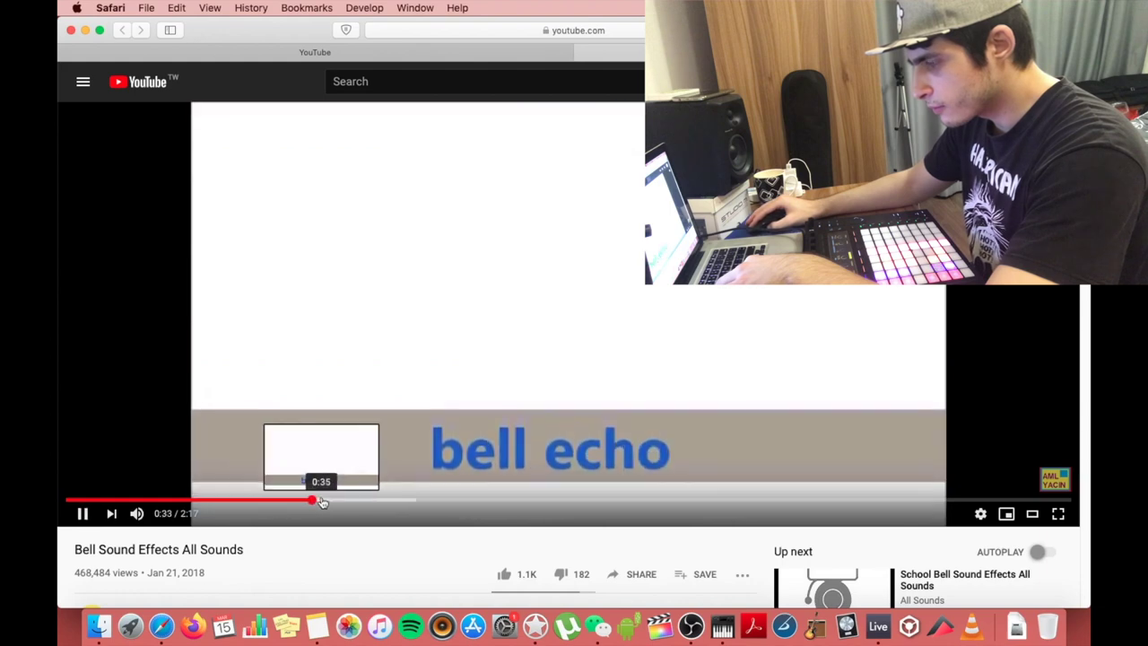
left_click(341, 501)
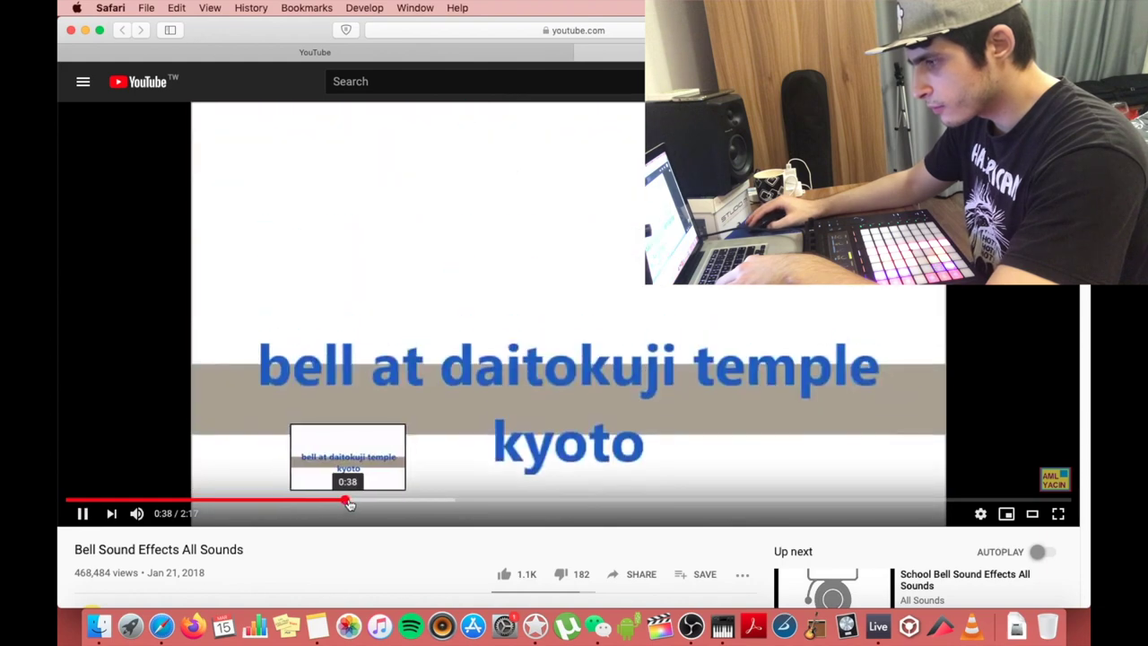
left_click(372, 501)
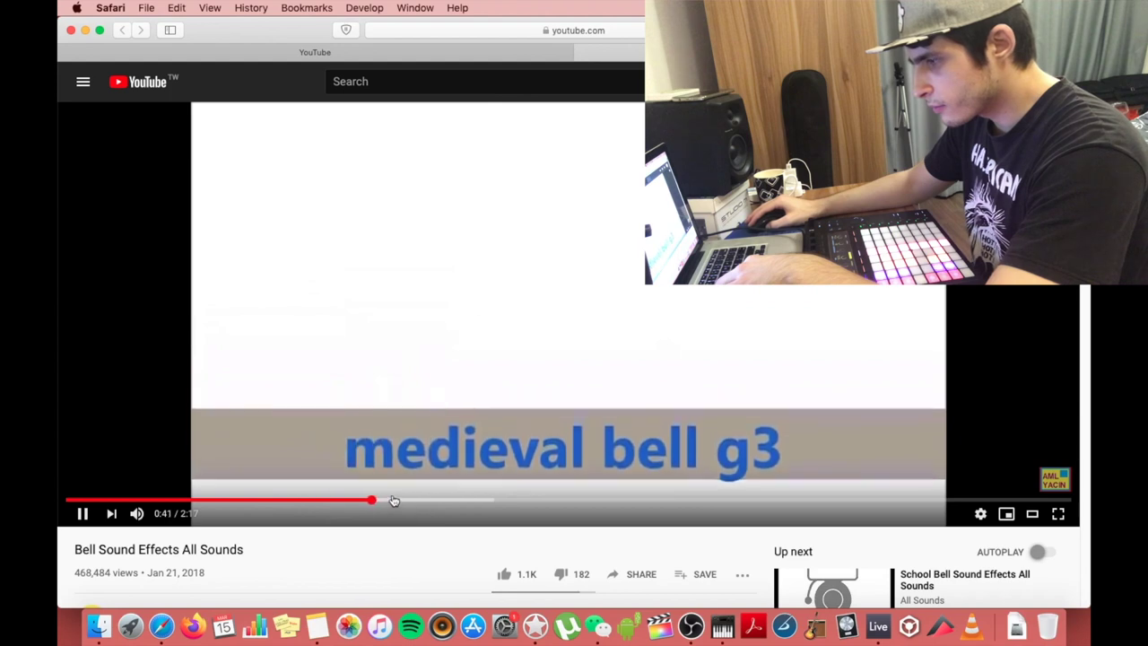
left_click(393, 500)
left_click(413, 501)
key("space")
- Return to the YouTube results tab and search for "беды с башкой"
left_click(407, 57)
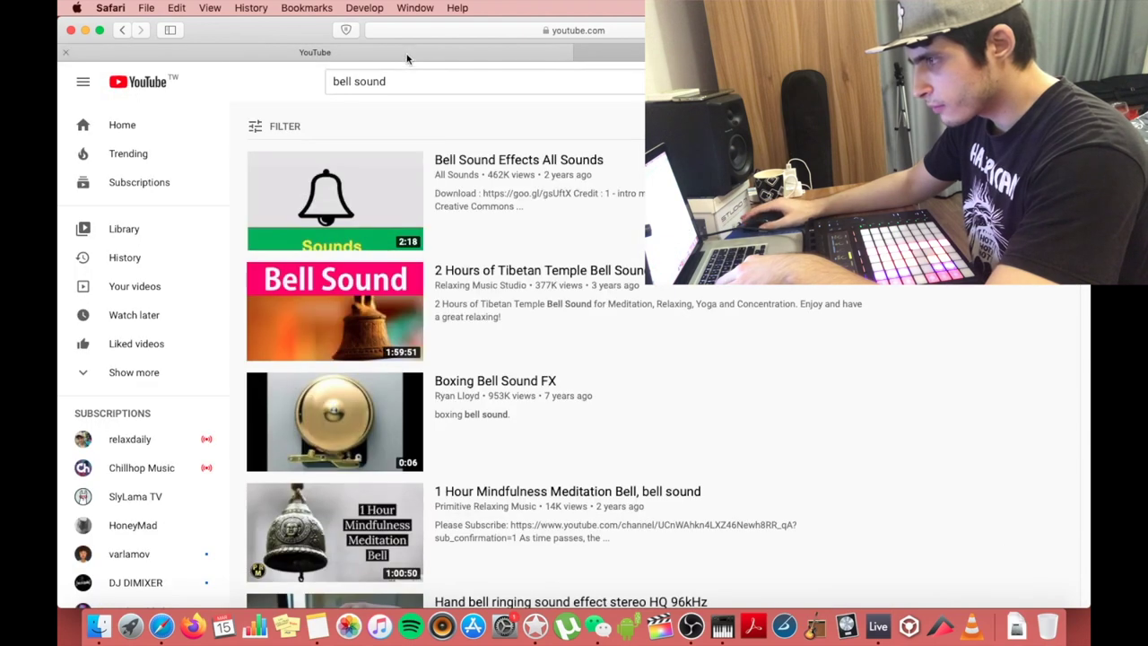
left_click_drag(400, 81, 195, 78)
type("б")
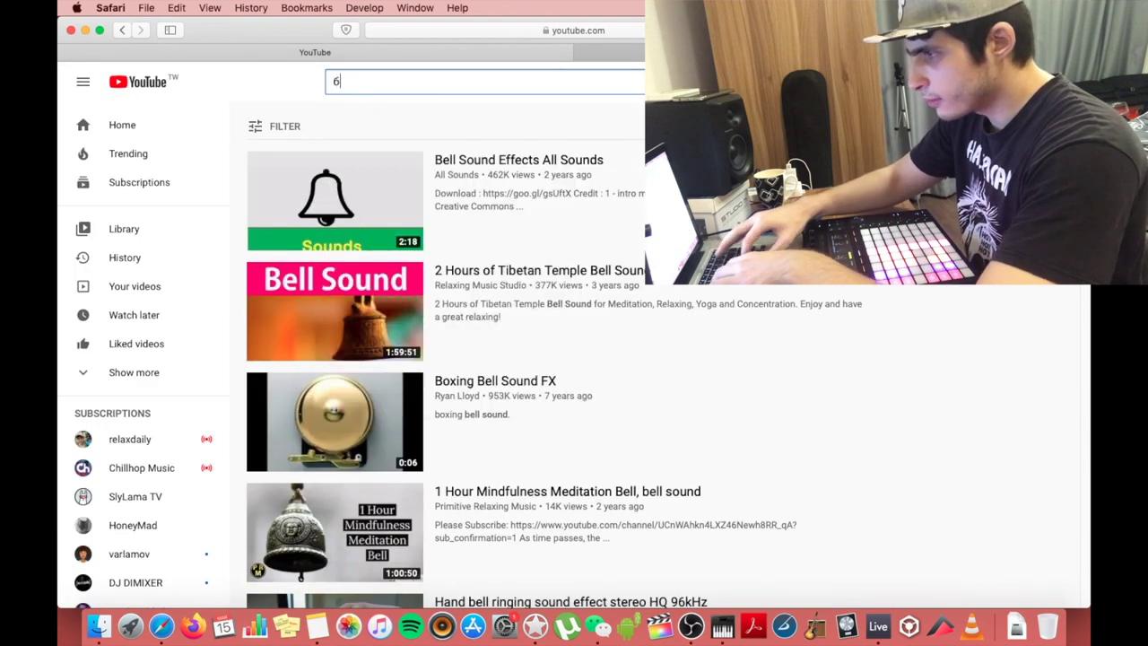
type("еды с баш")
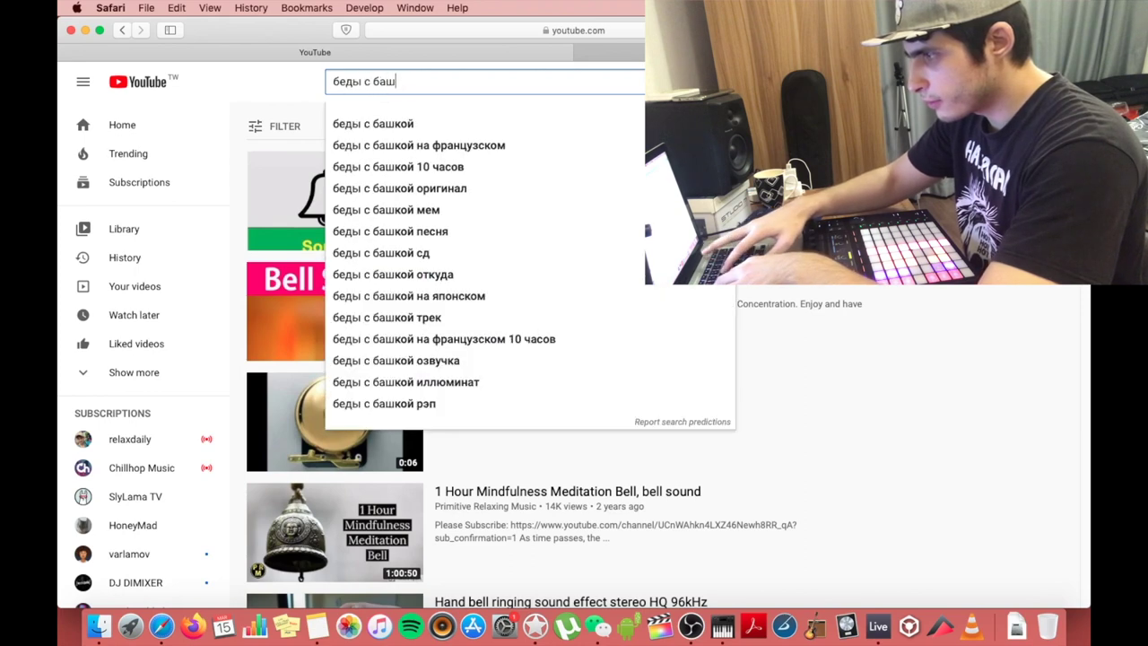
type("кой")
key("Return")
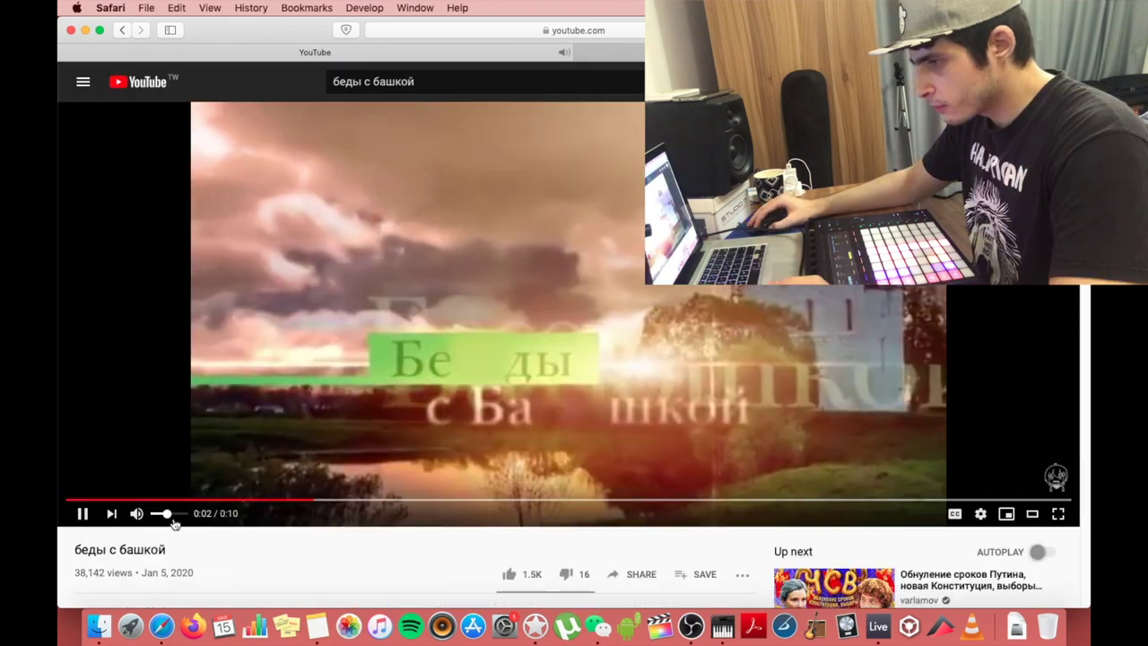
- Lower the playback volume of the "беды с башкой" video and pause it near its end
left_click_drag(167, 516, 163, 516)
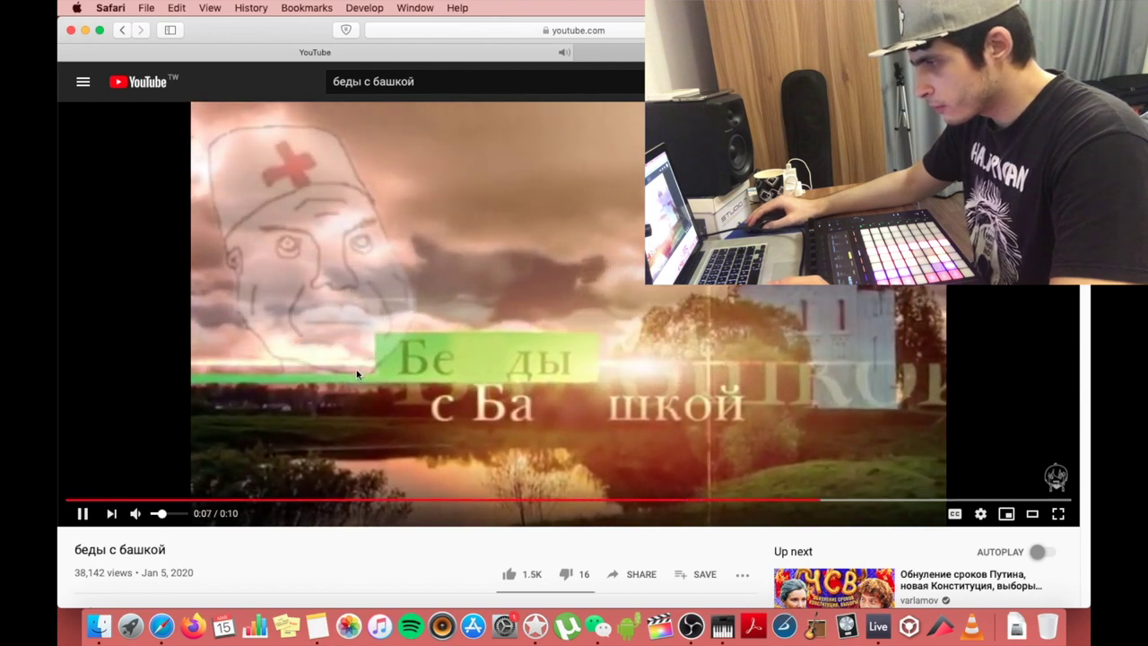
left_click(380, 346)
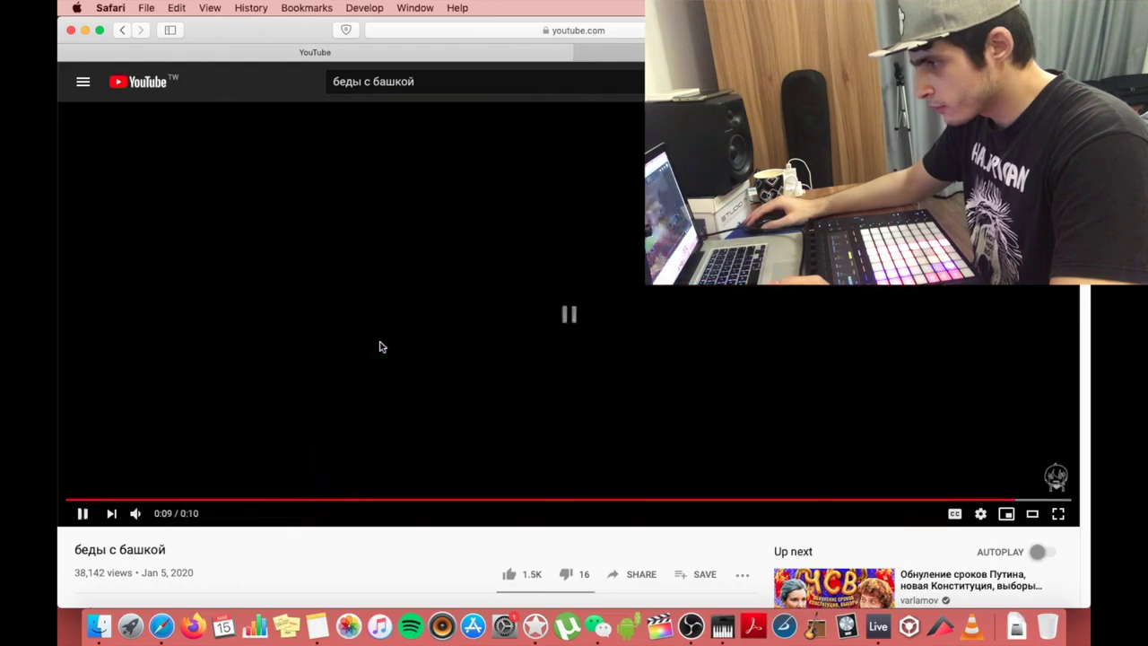